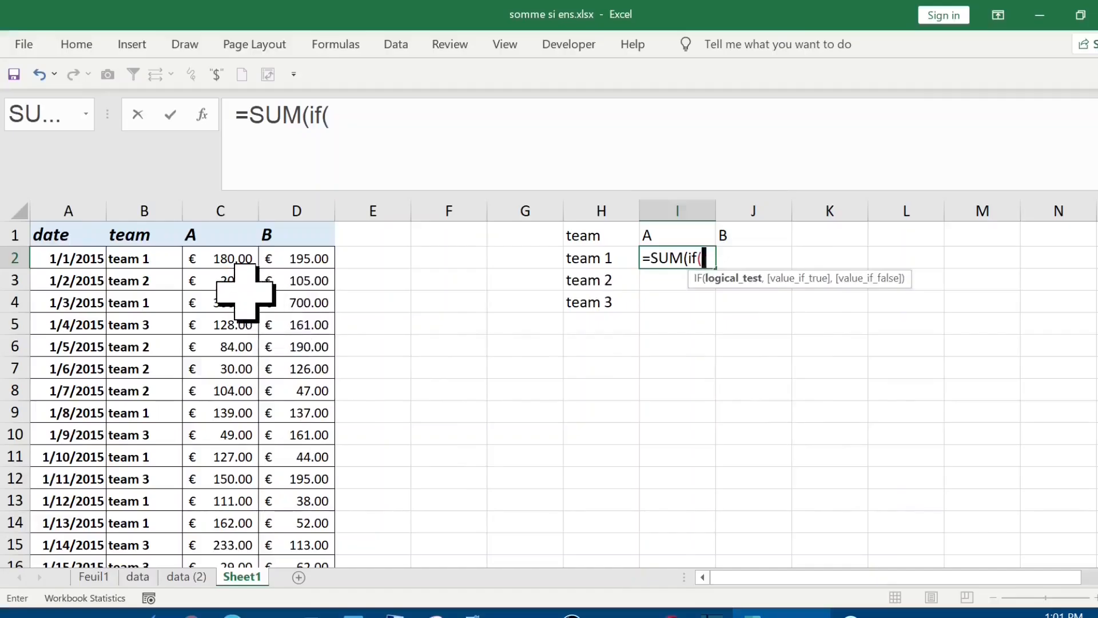
In the SUM(IF( formula in I2, set the condition to B2:B1097=$H$2 and start the value-if-true range at C2
click(147, 262)
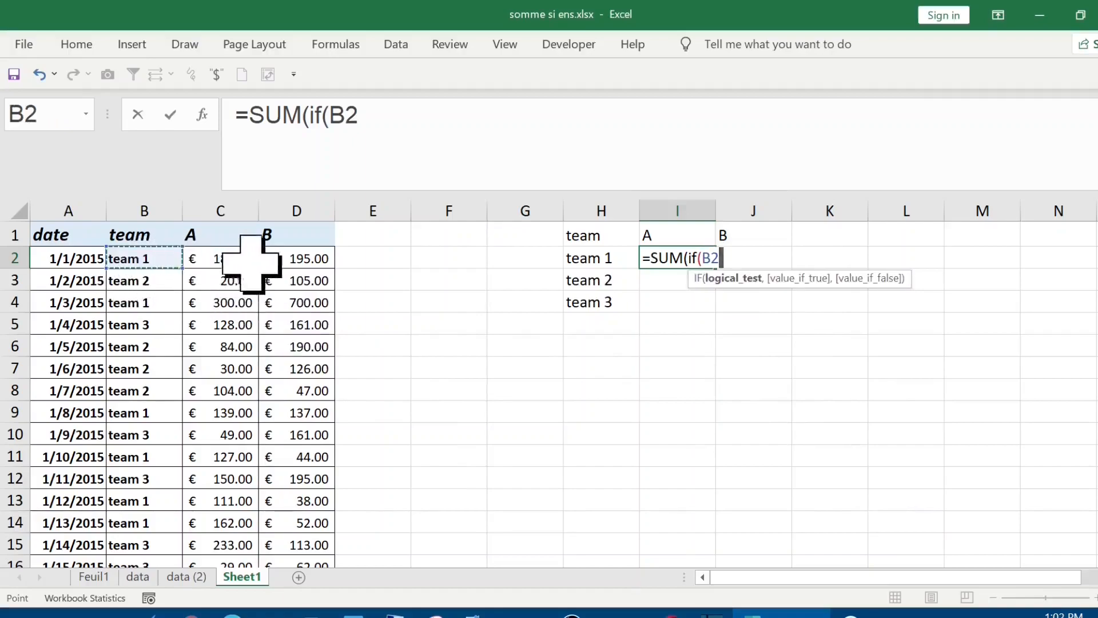
key(ctrl+shift+Down)
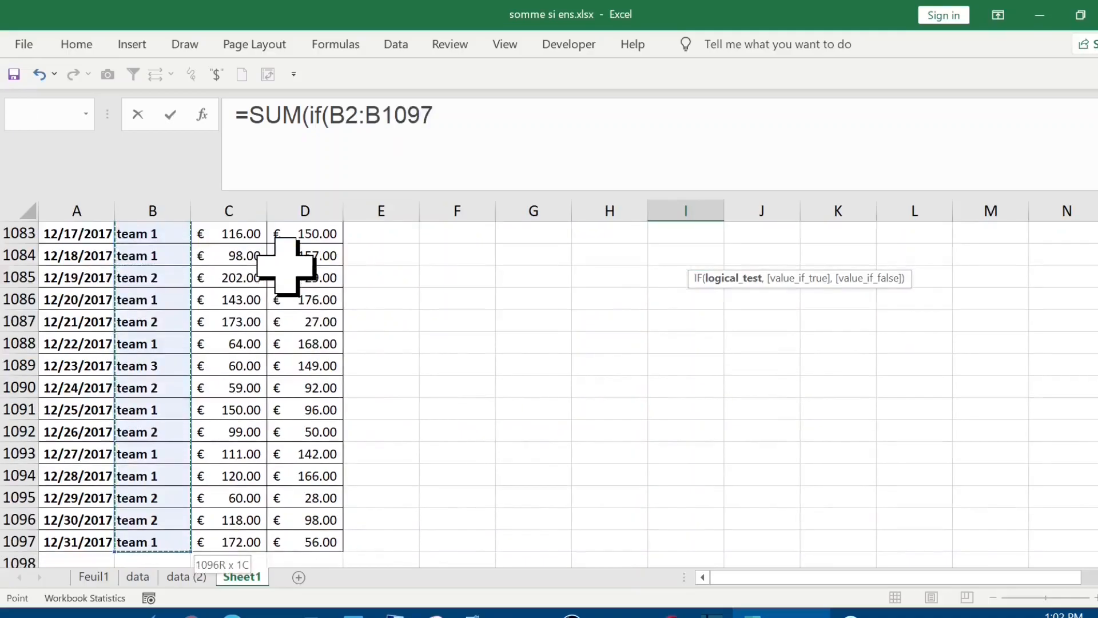
key(ctrl+BackSpace)
text(=$H$2,C2)
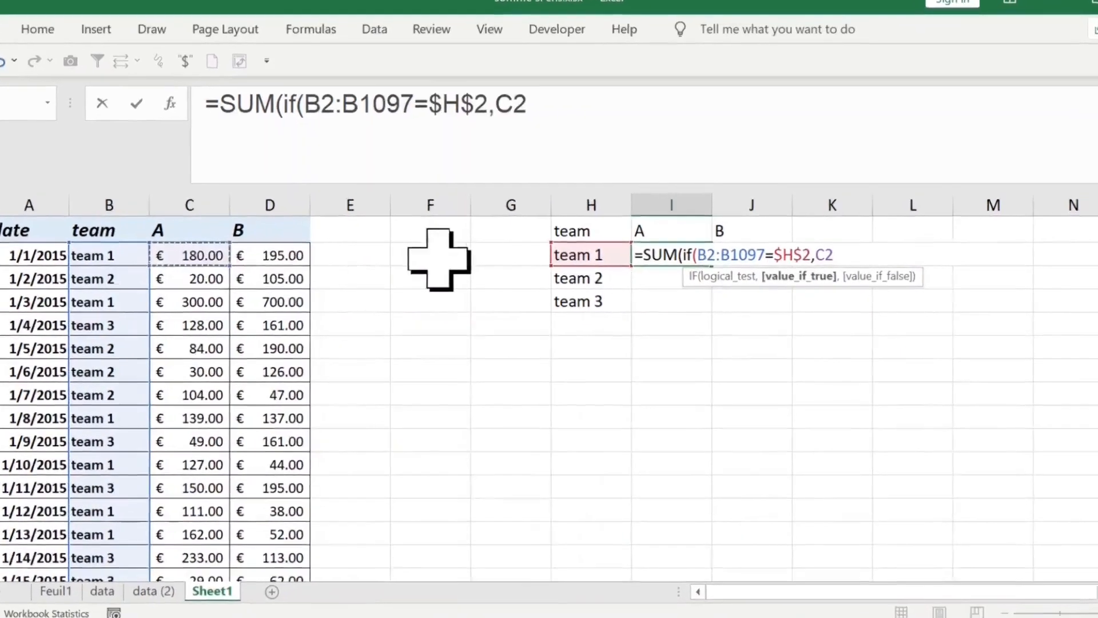
Extend the value-if-true range to C2:C1097, close both parentheses and enter the I2 formula as an array formula
key(ctrl+shift+Down)
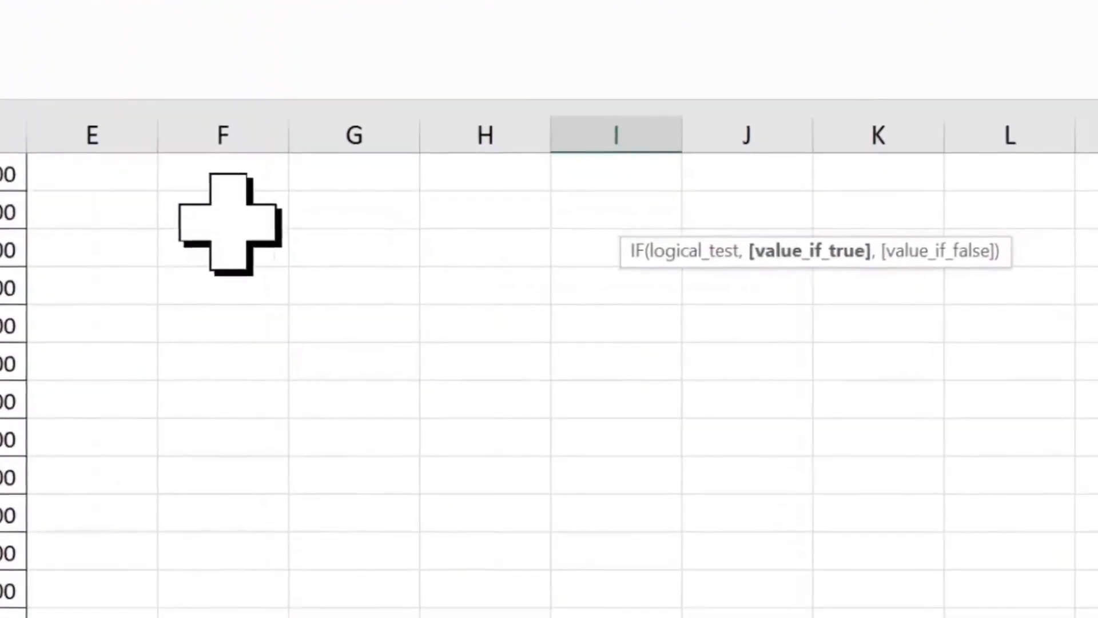
key(ctrl+BackSpace)
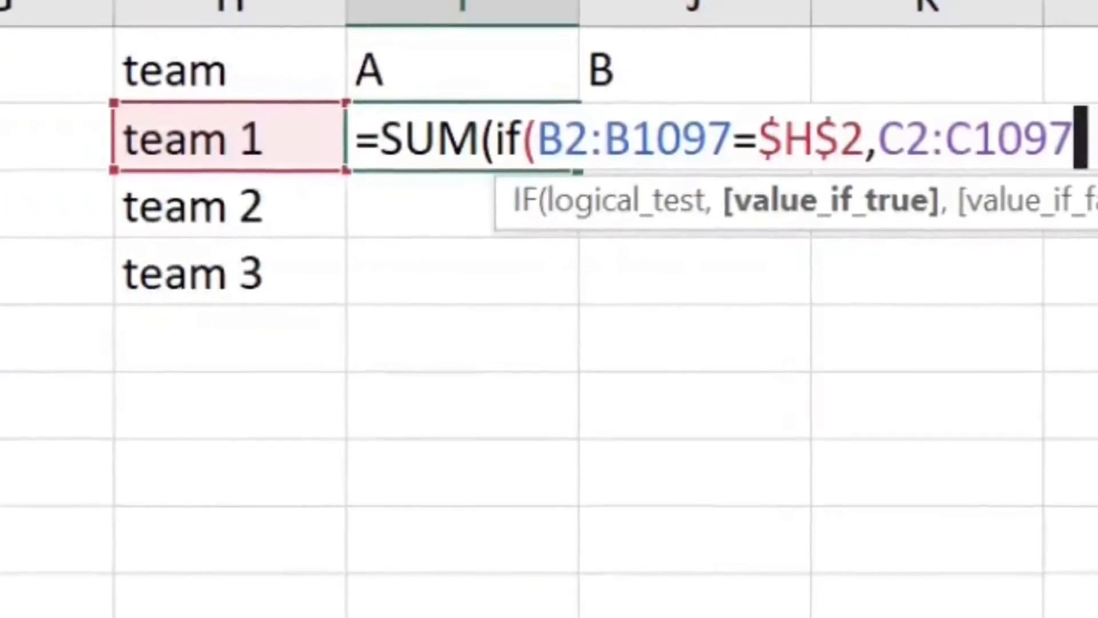
text()))
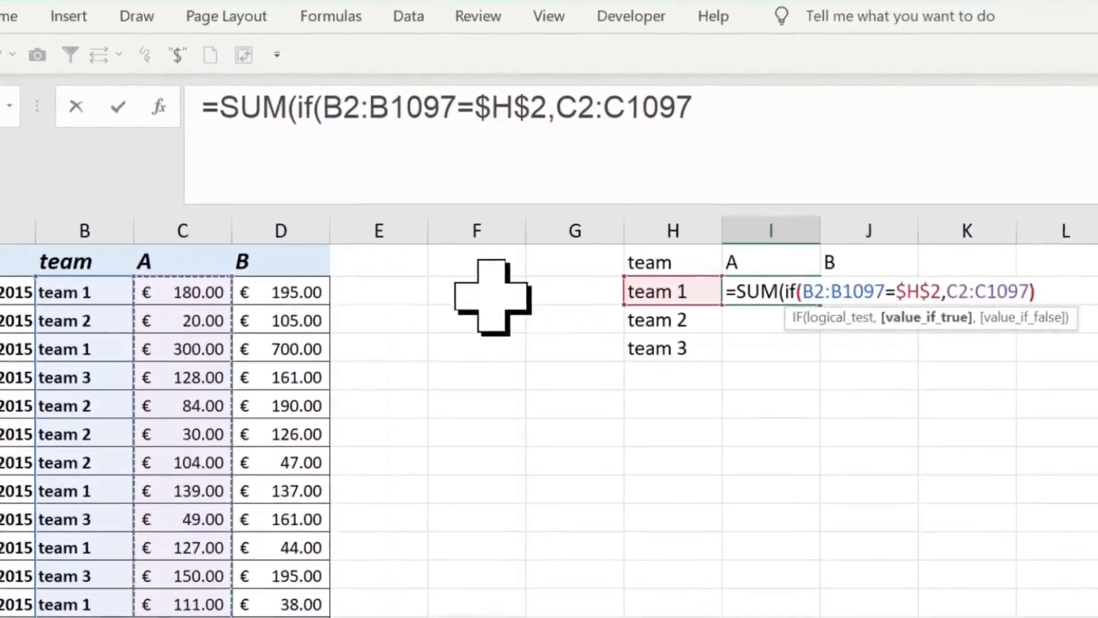
text()))
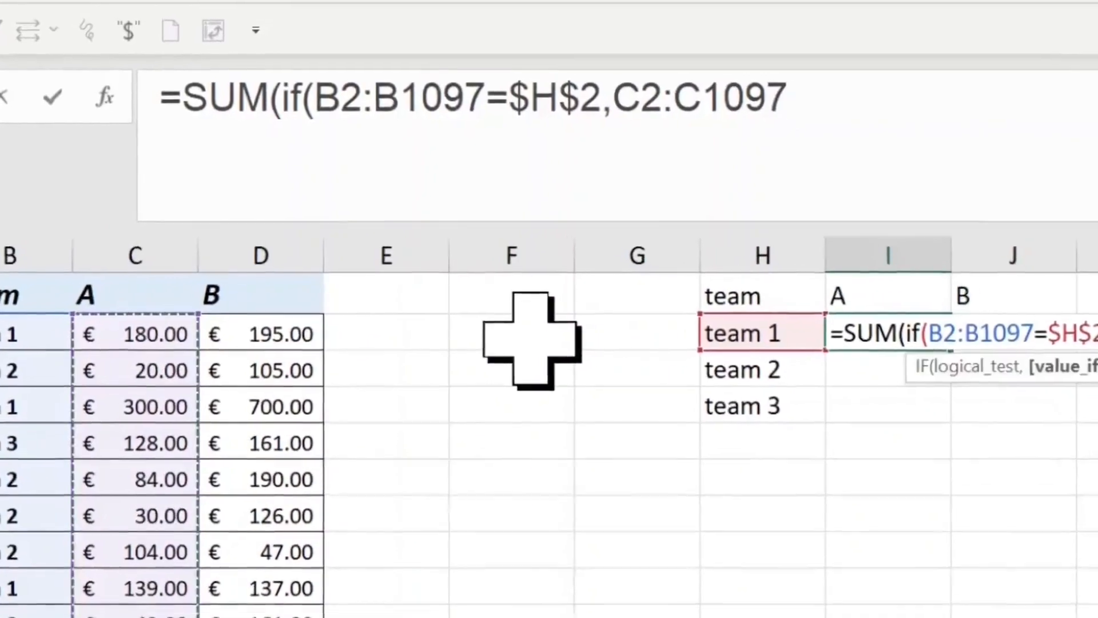
text())
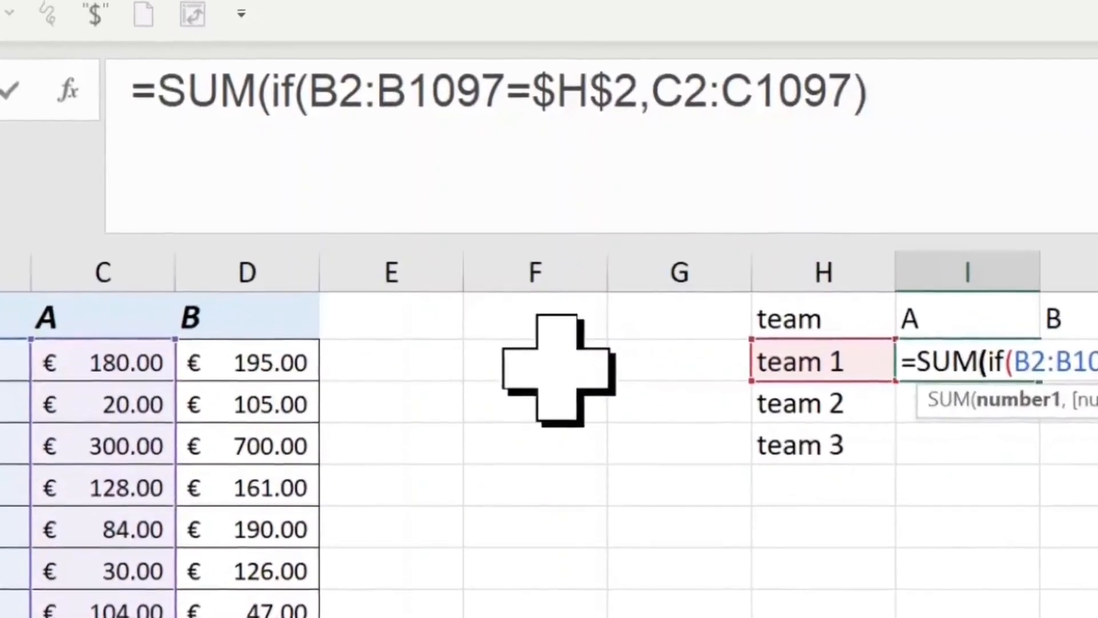
text())
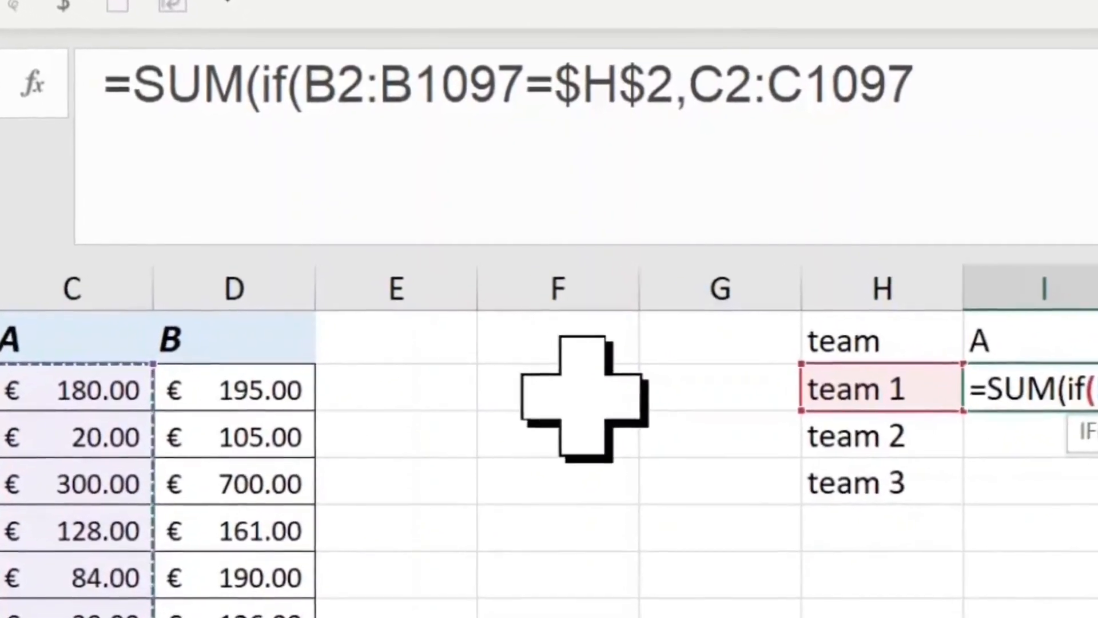
text()))
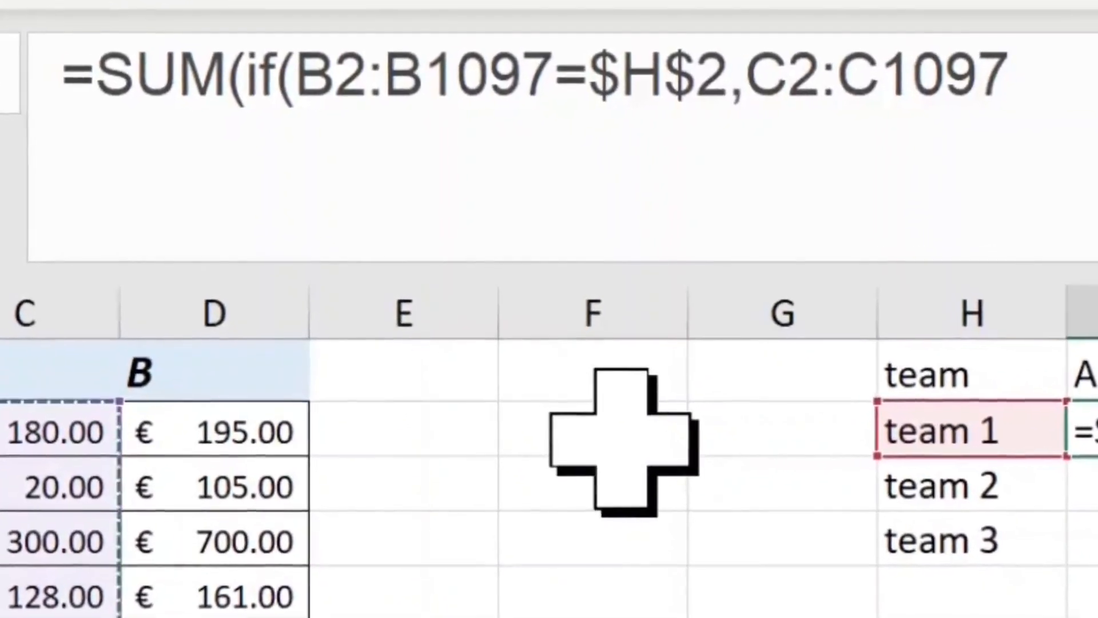
text()))
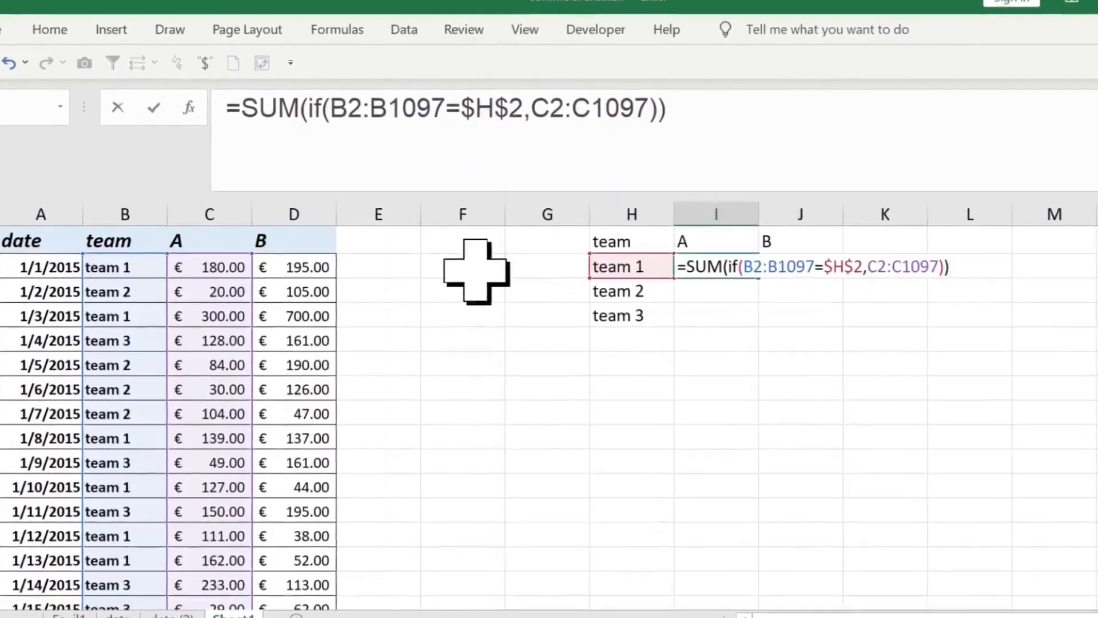
key(ctrl+shift+Return)
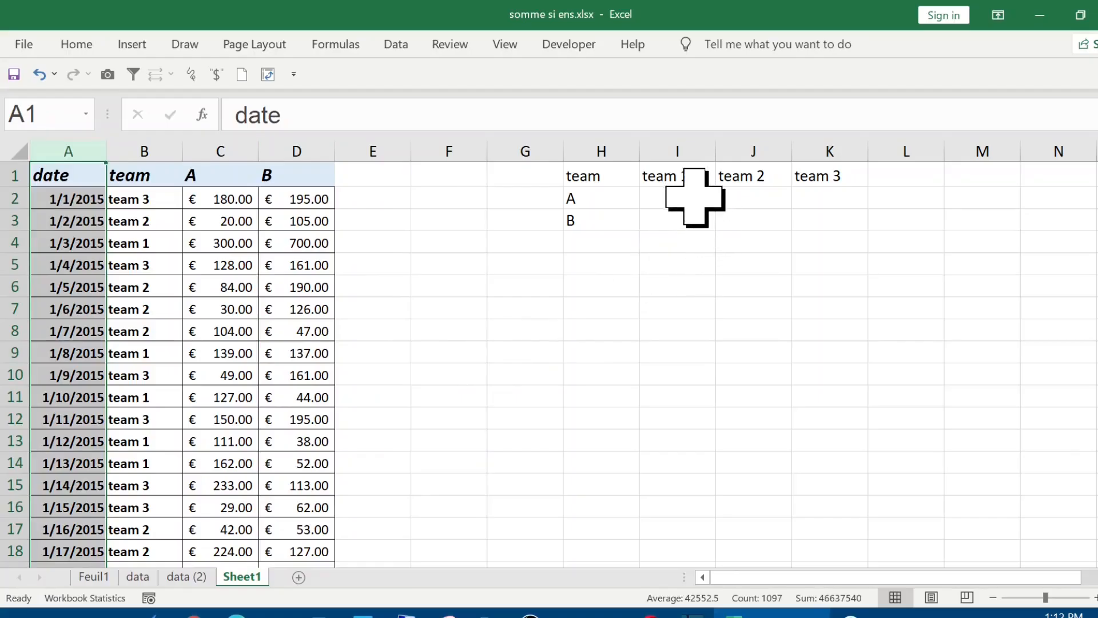
click(686, 201)
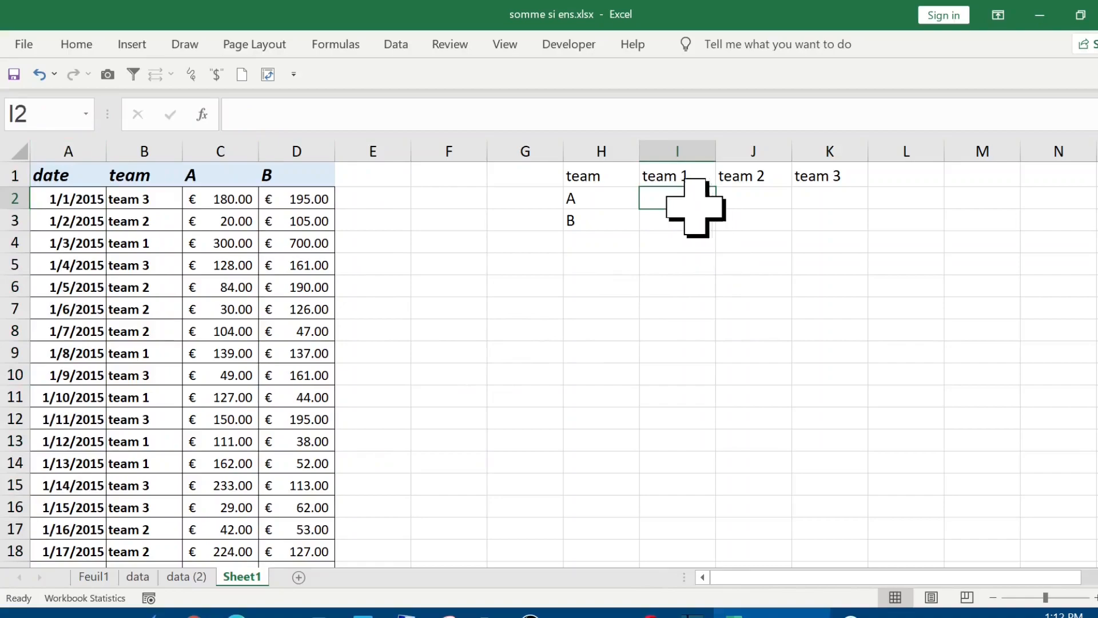
click(129, 198)
drag(150, 245, 276, 259)
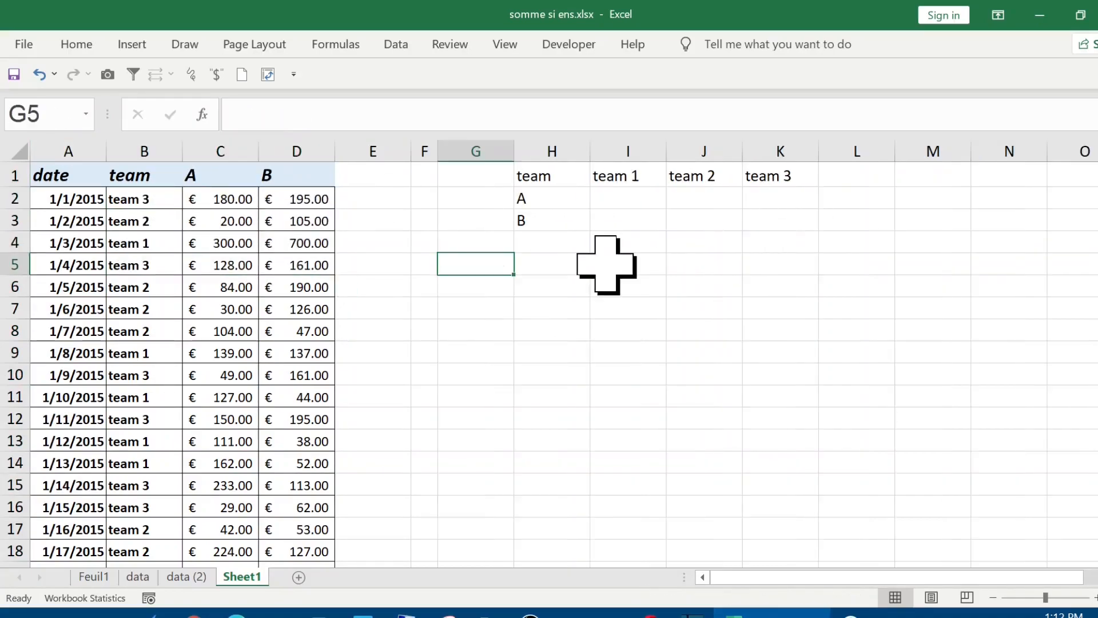
Start a SUM formula with a nested IF function in cell I2, under team 1 in the row for A
click(623, 201)
text(=sum)
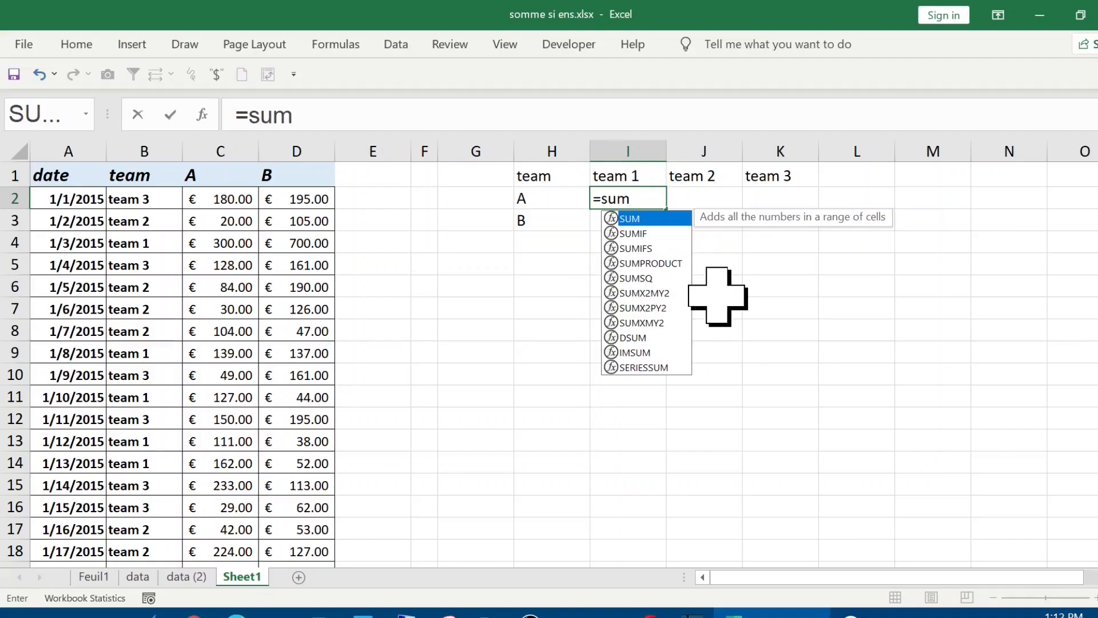
key(Tab)
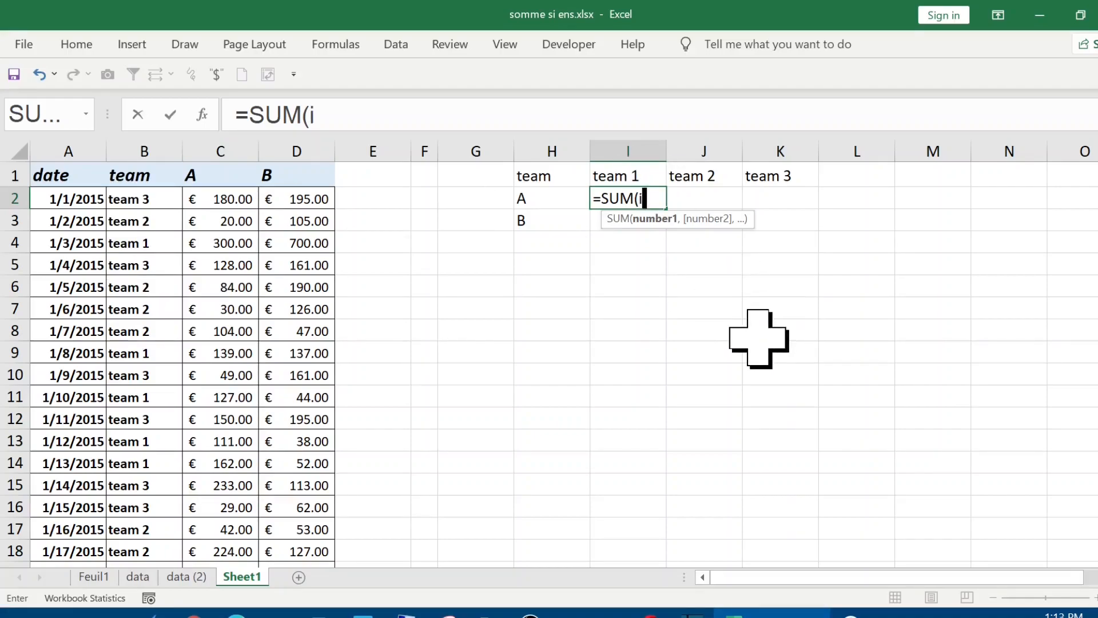
text(f)
key(Tab)
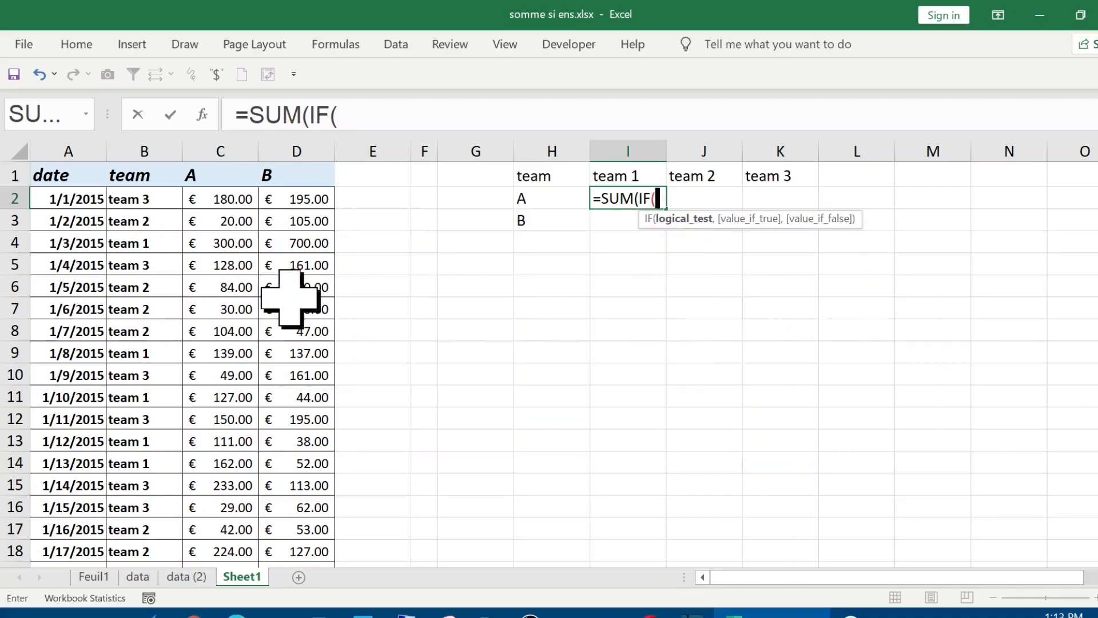
Set the IF condition to compare the team column with the team 1 header using absolute references: $B$2:$B$1097=$I$1
click(155, 203)
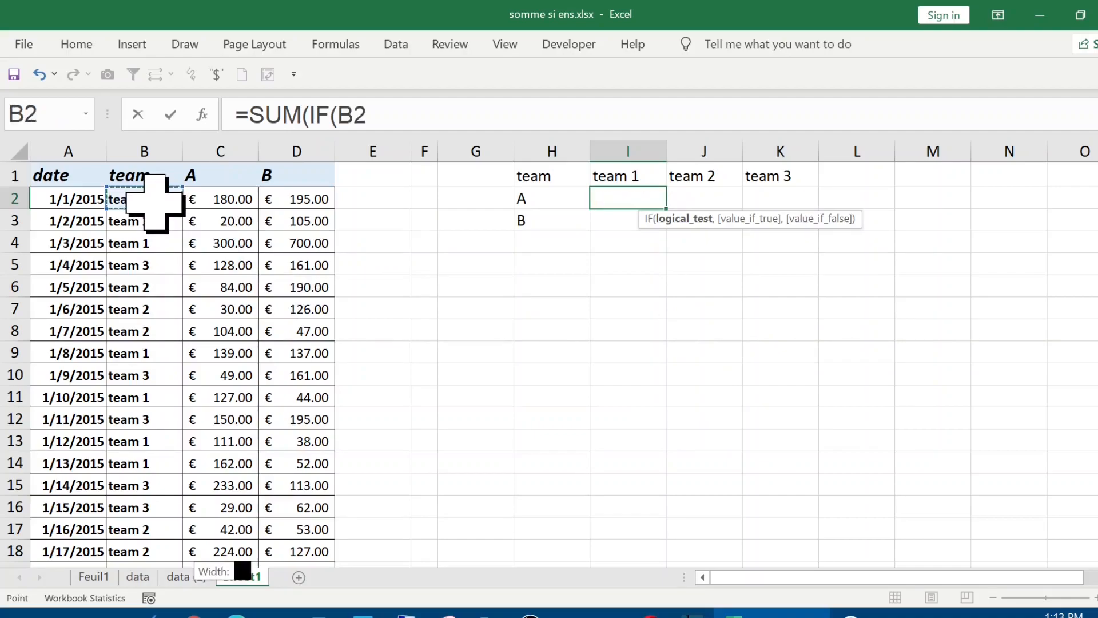
key(ctrl+shift+Down)
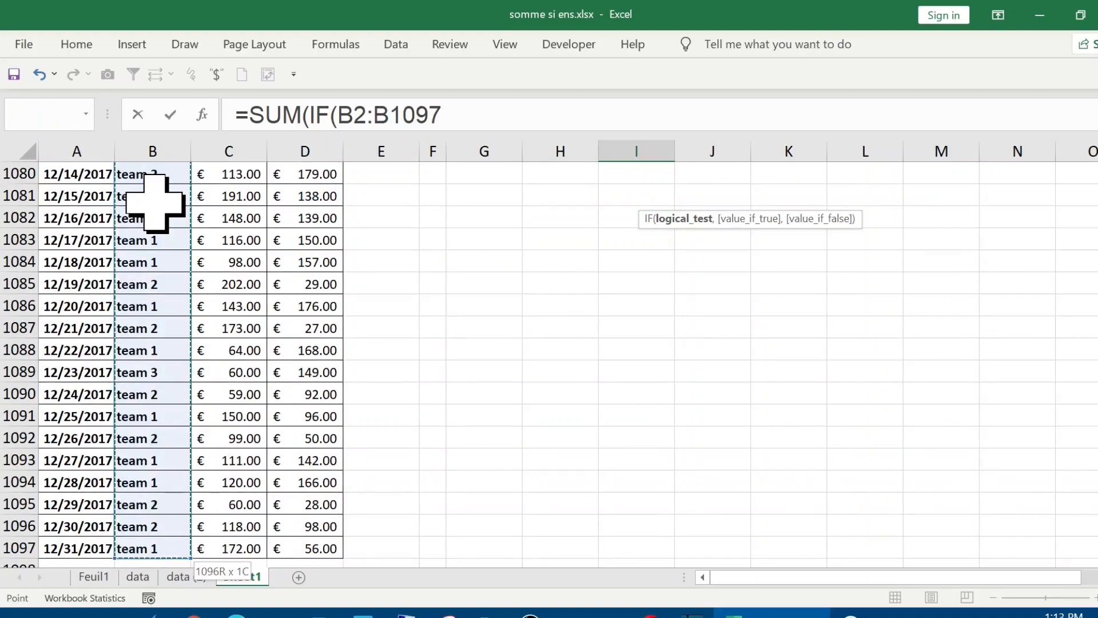
key(ctrl+BackSpace)
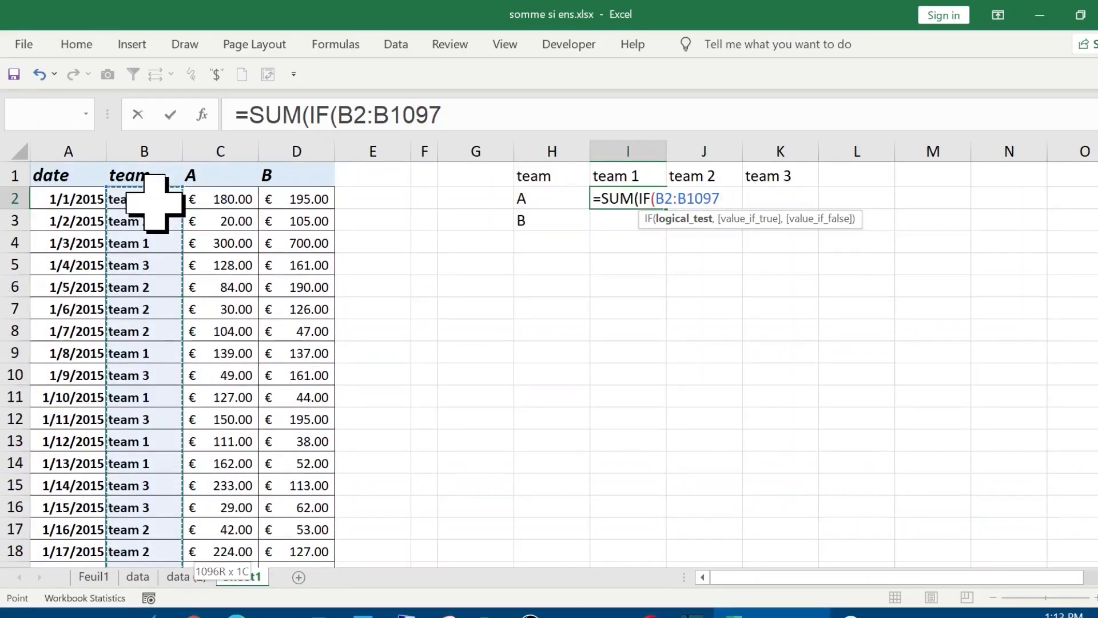
key(F4)
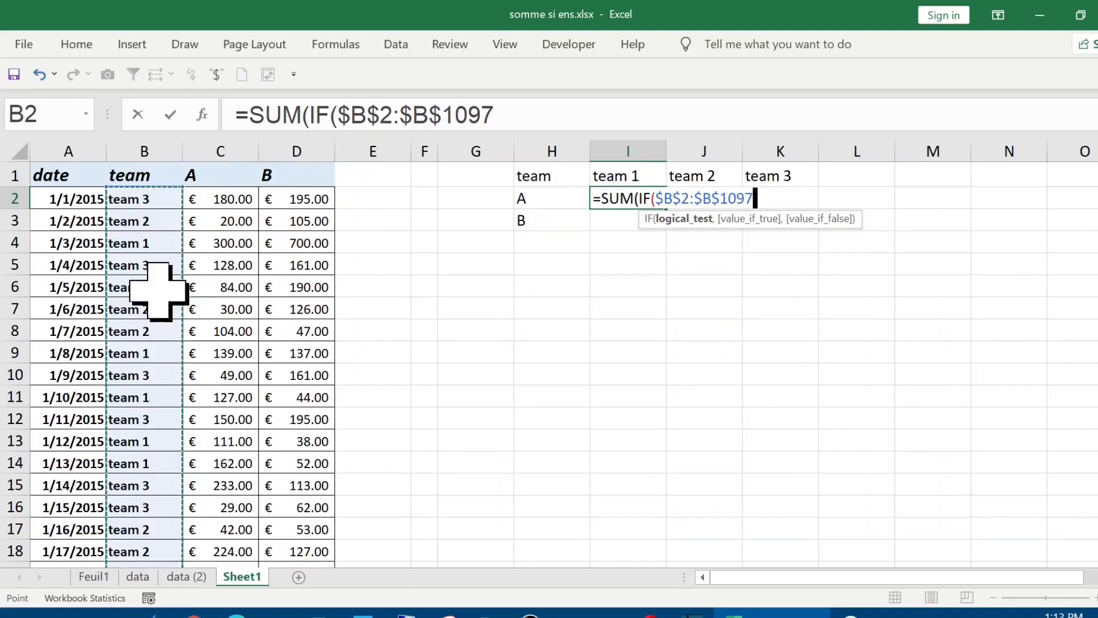
text(=)
click(634, 175)
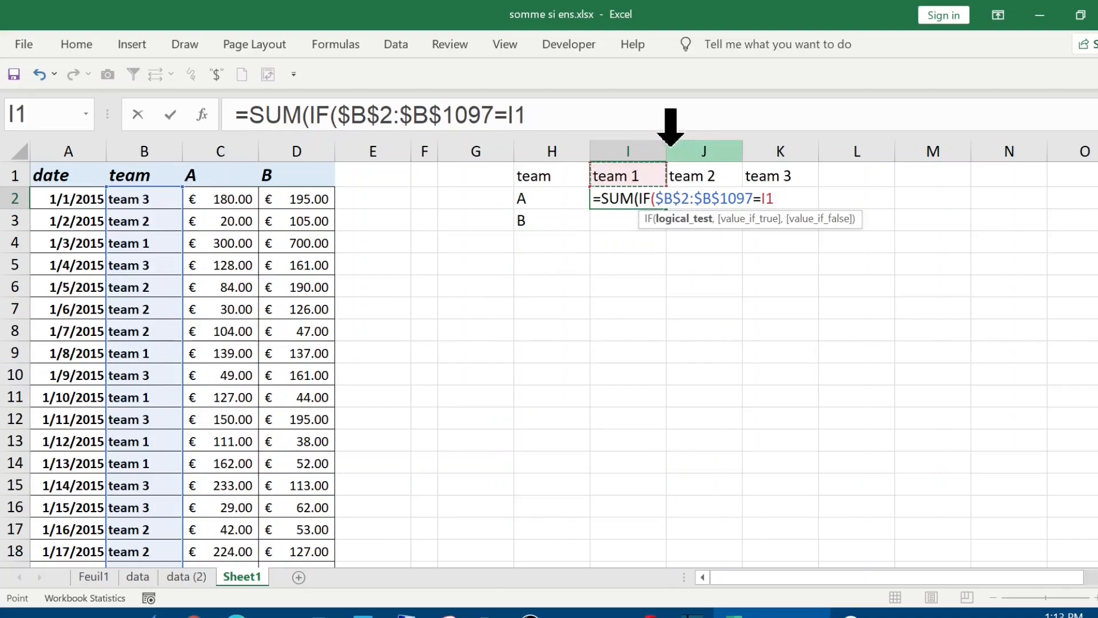
key(F4)
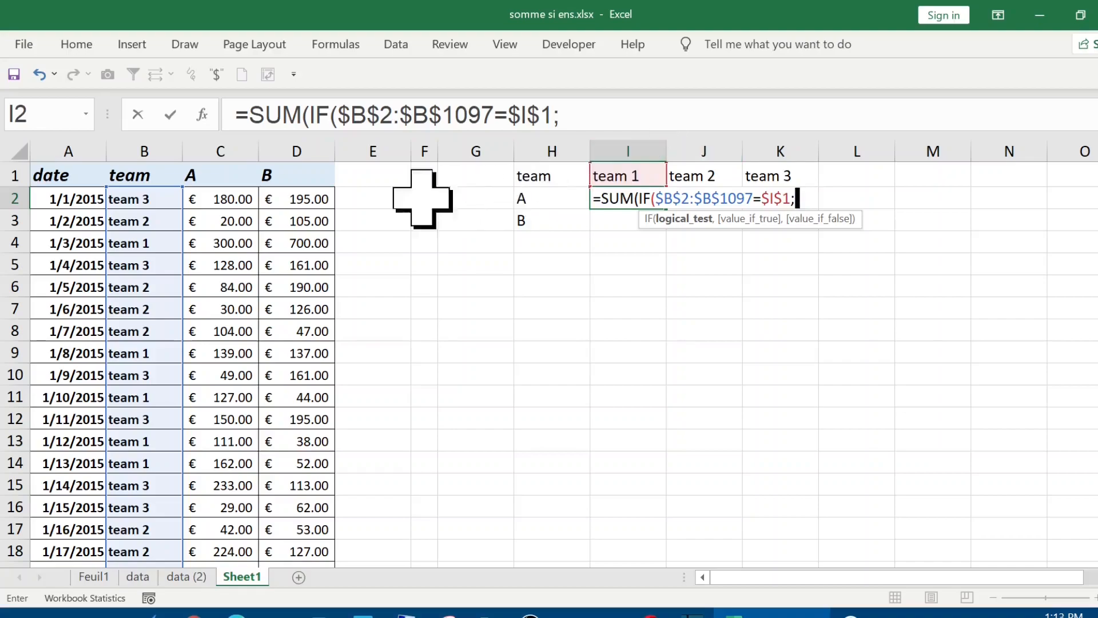
Dismiss the formula error and replace the semicolon after $I$1 with a comma
click(232, 200)
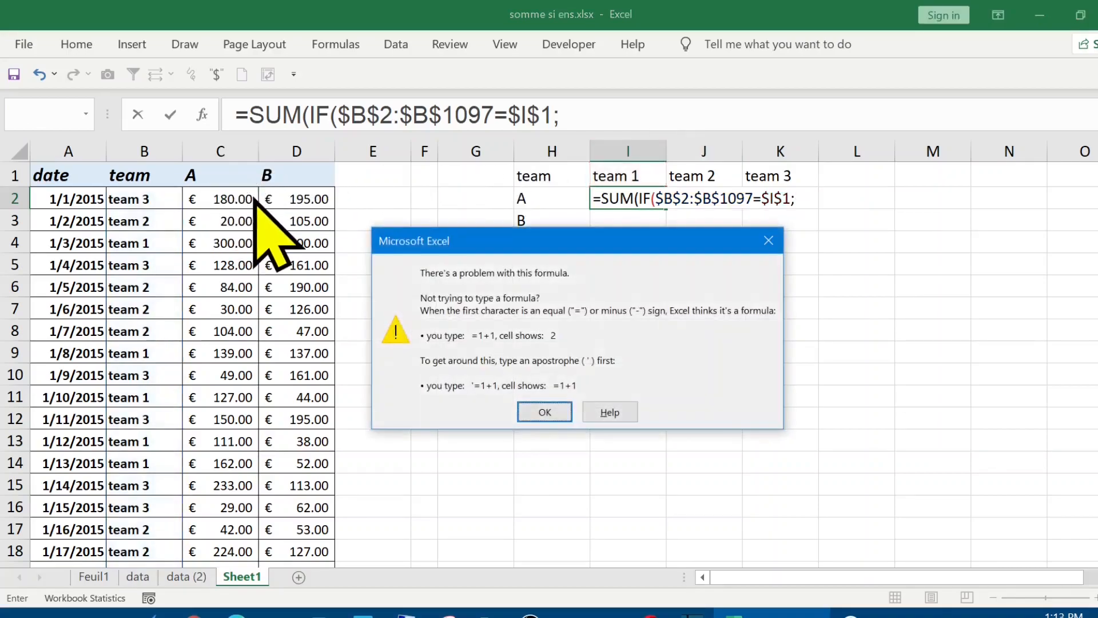
click(534, 409)
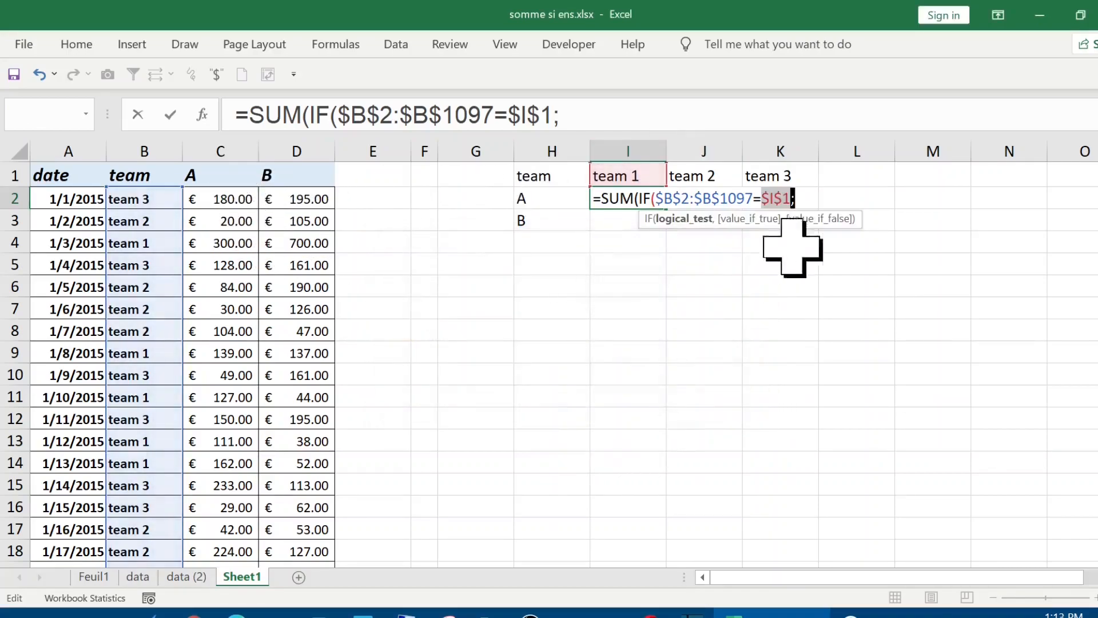
click(818, 196)
text(,)
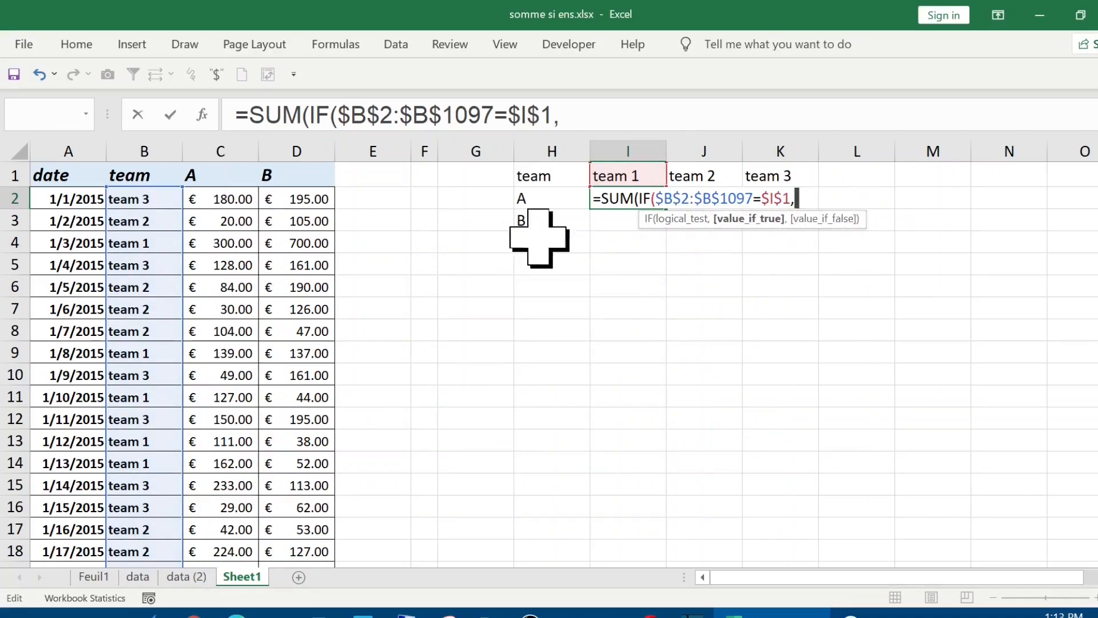
Add $C$2:$C$1097 as the absolute value-if-true range, close both parentheses and enter the formula normally
click(215, 201)
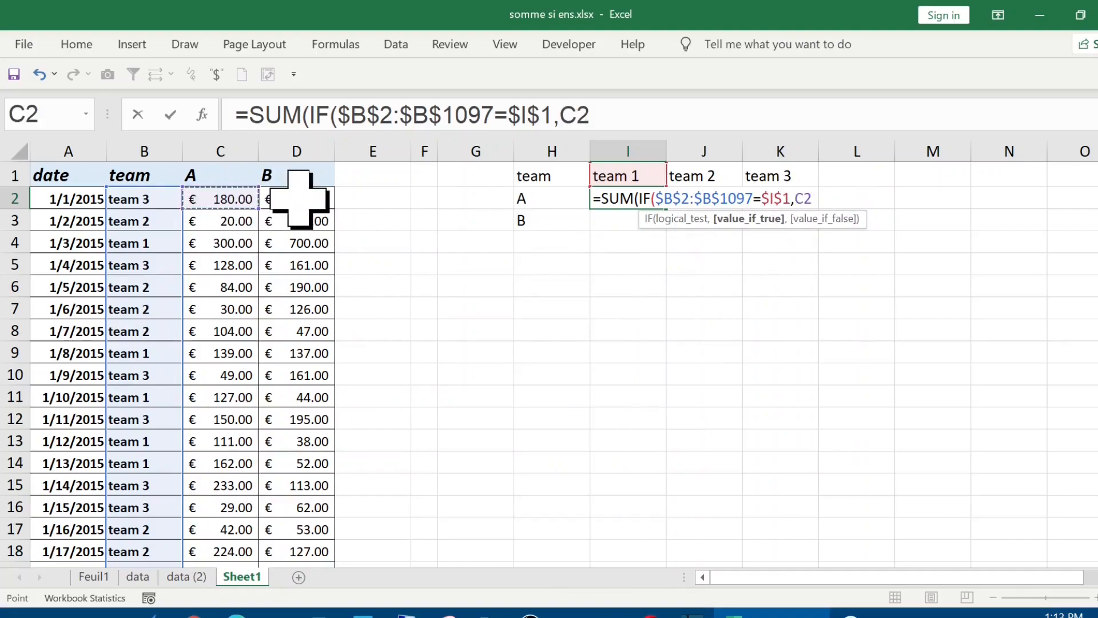
key(ctrl+shift+Down)
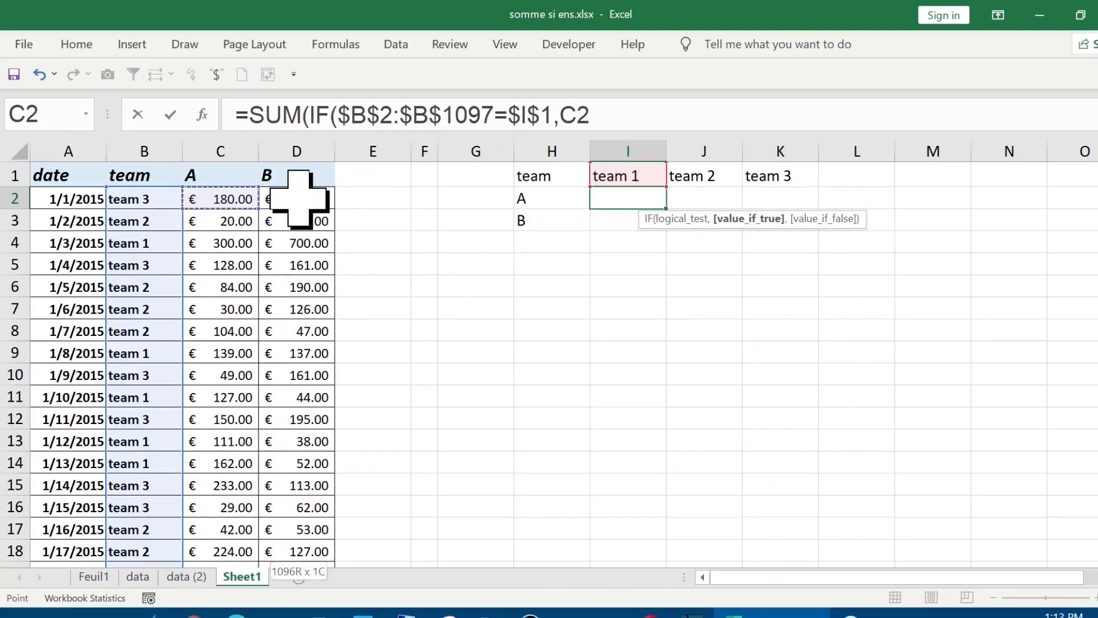
key(ctrl+BackSpace)
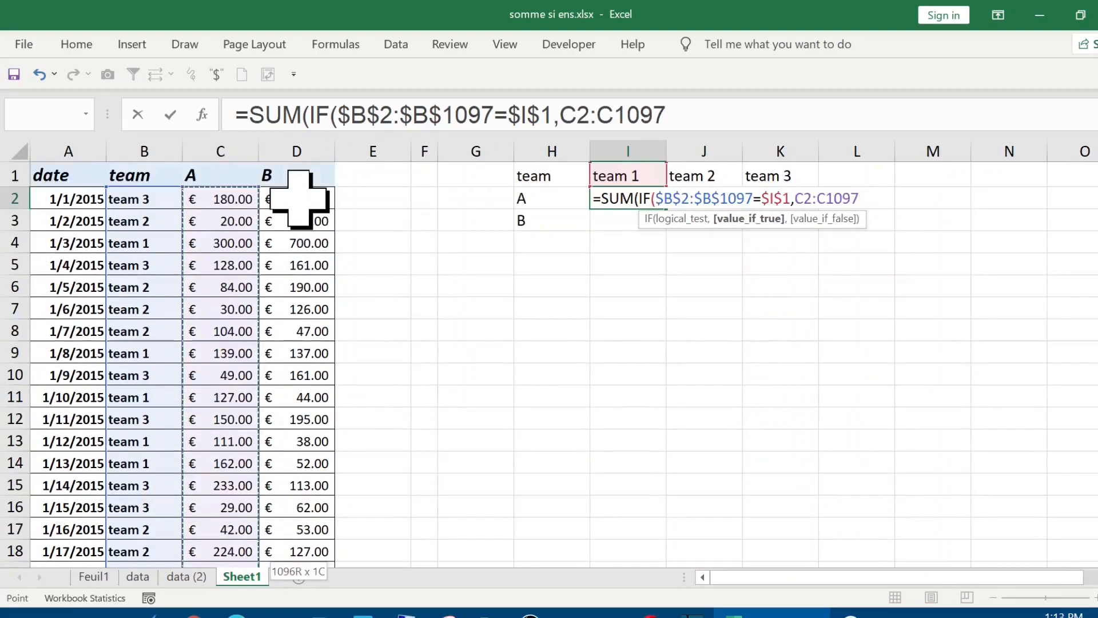
key(F4)
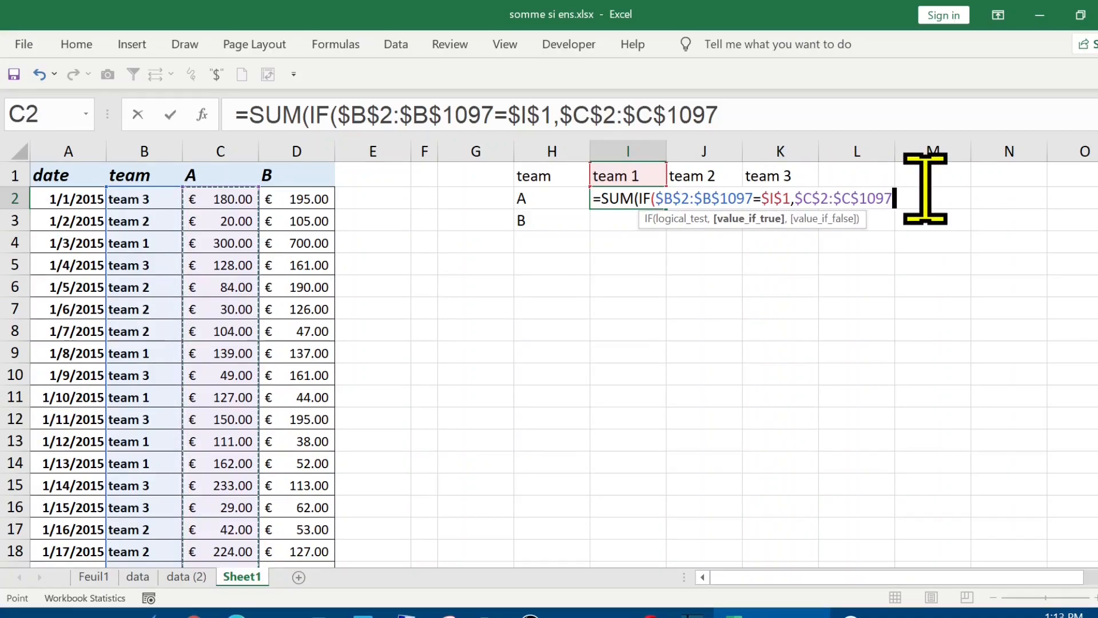
text()))
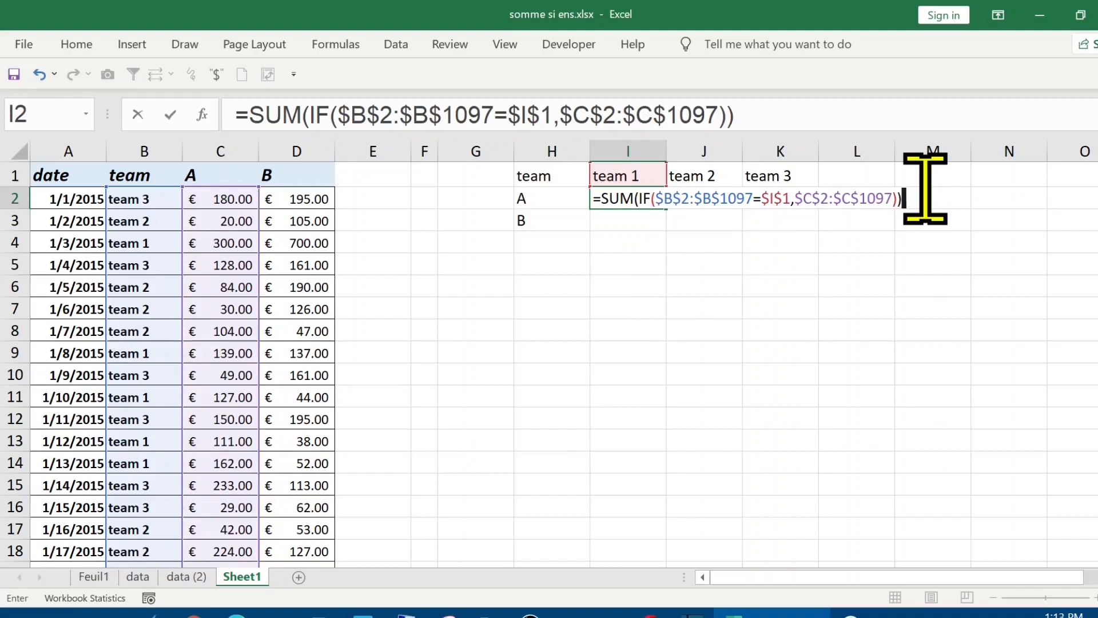
key(Return)
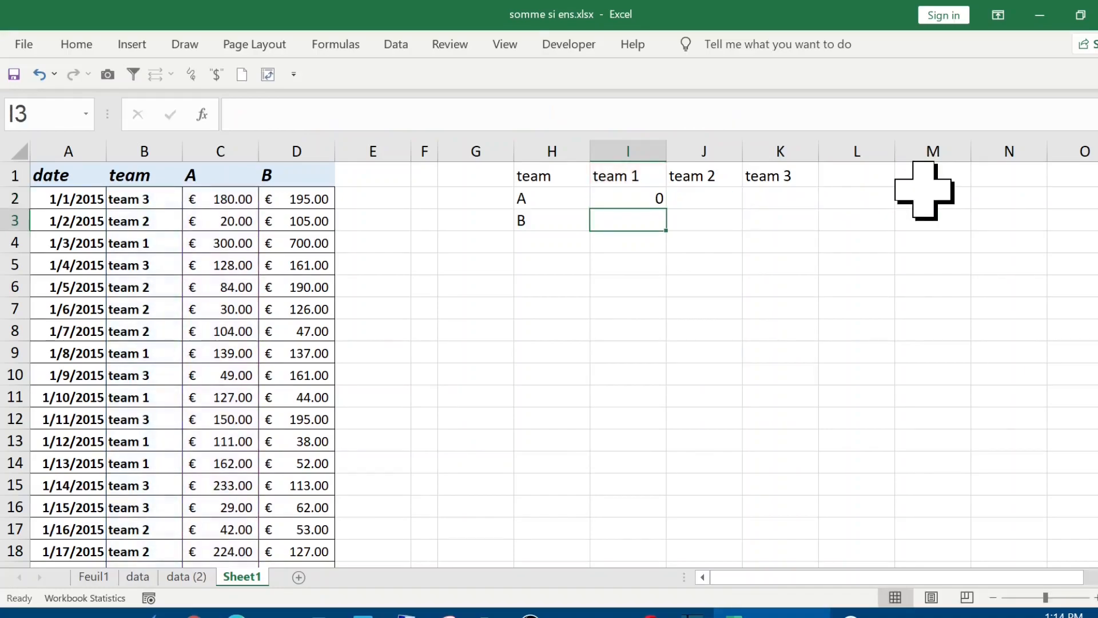
Reopen the formula in I2 for editing and re-enter it as an array formula
click(651, 199)
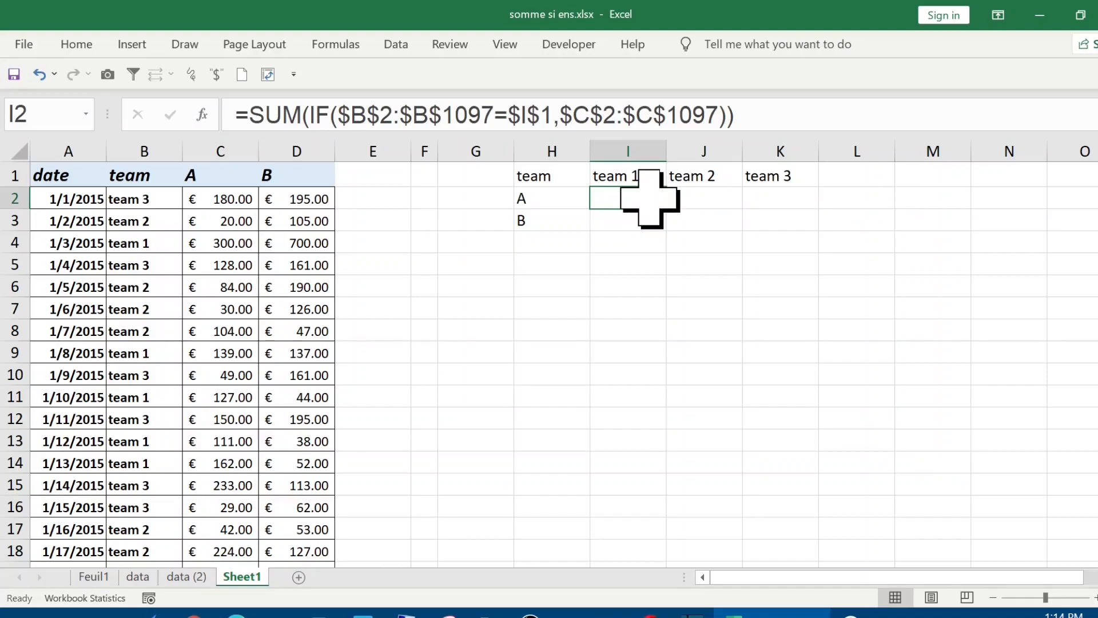
click(764, 114)
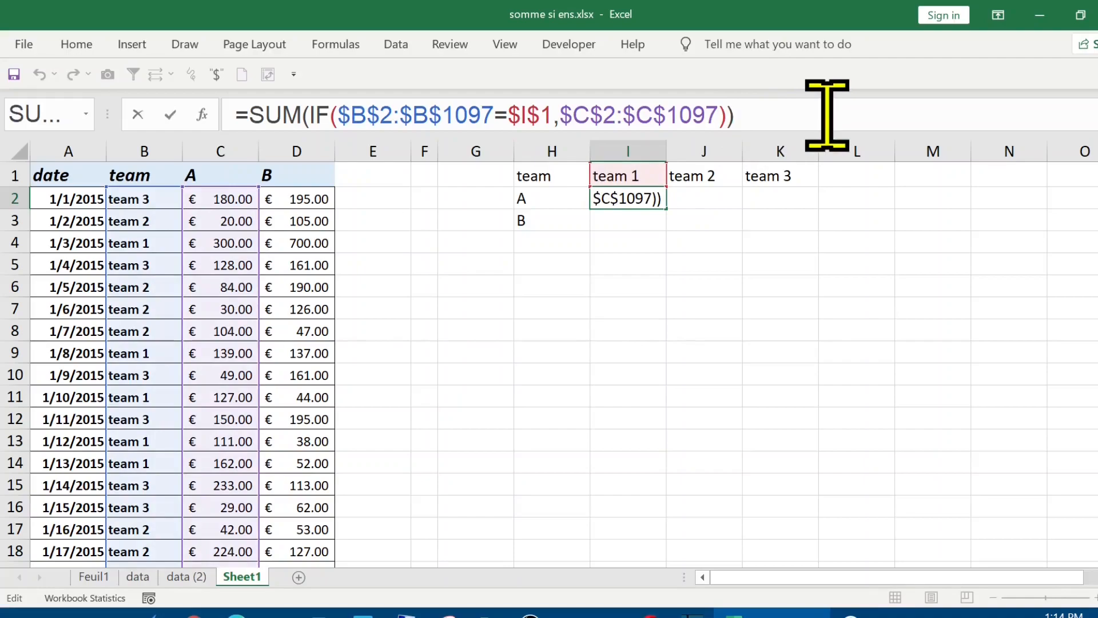
key(ctrl+shift+Return)
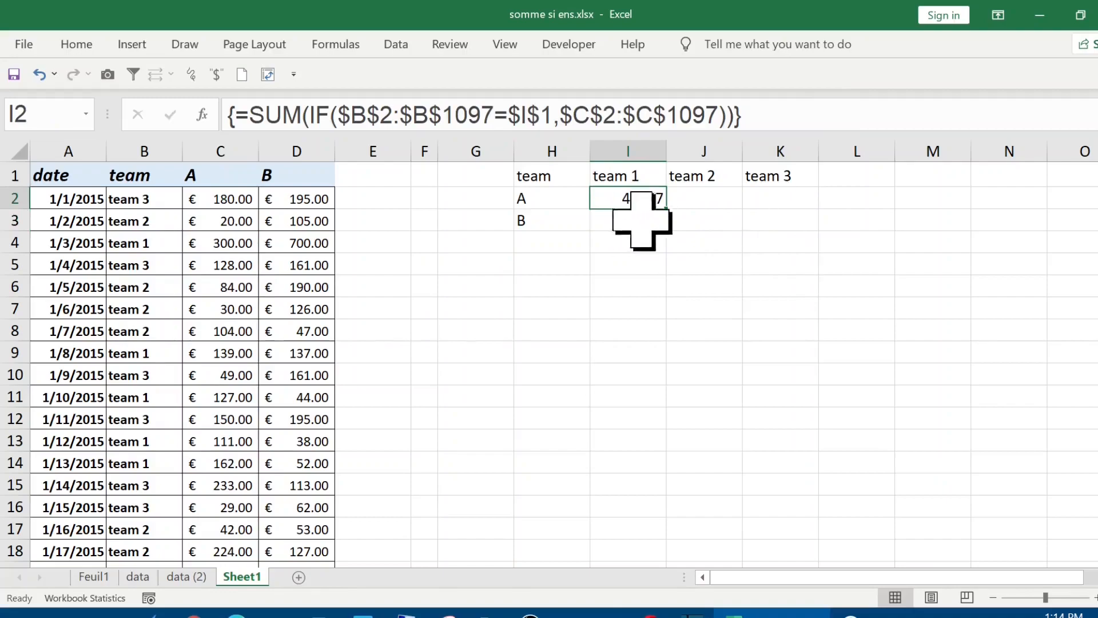
Hide the team 1 column (I) of the summary table
click(704, 201)
ctrl+scroll(827, 274, up, 1)
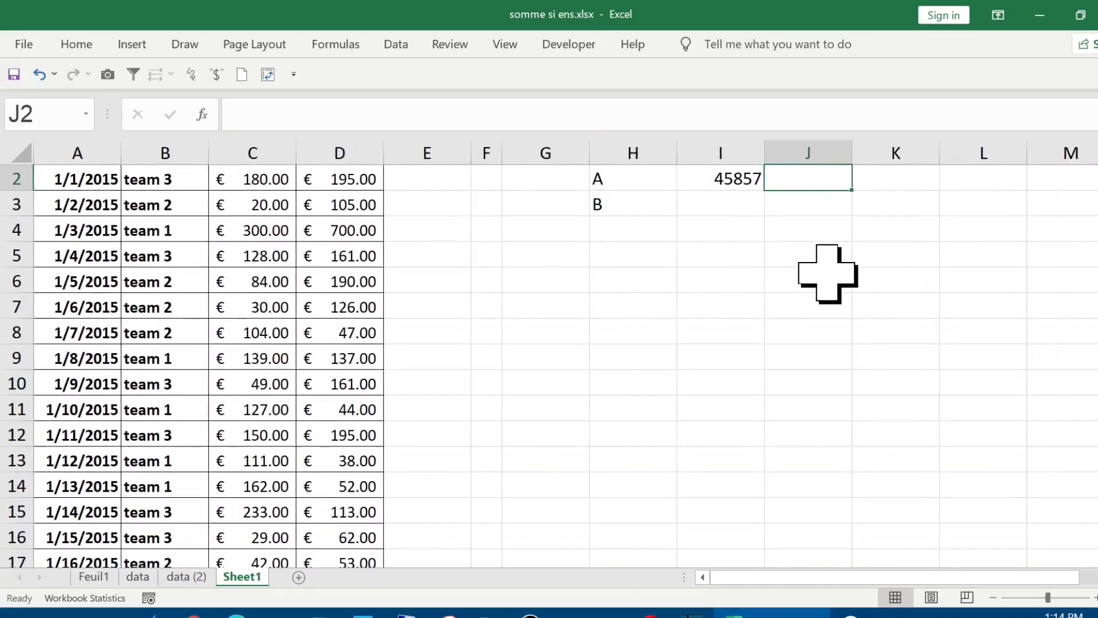
click(727, 150)
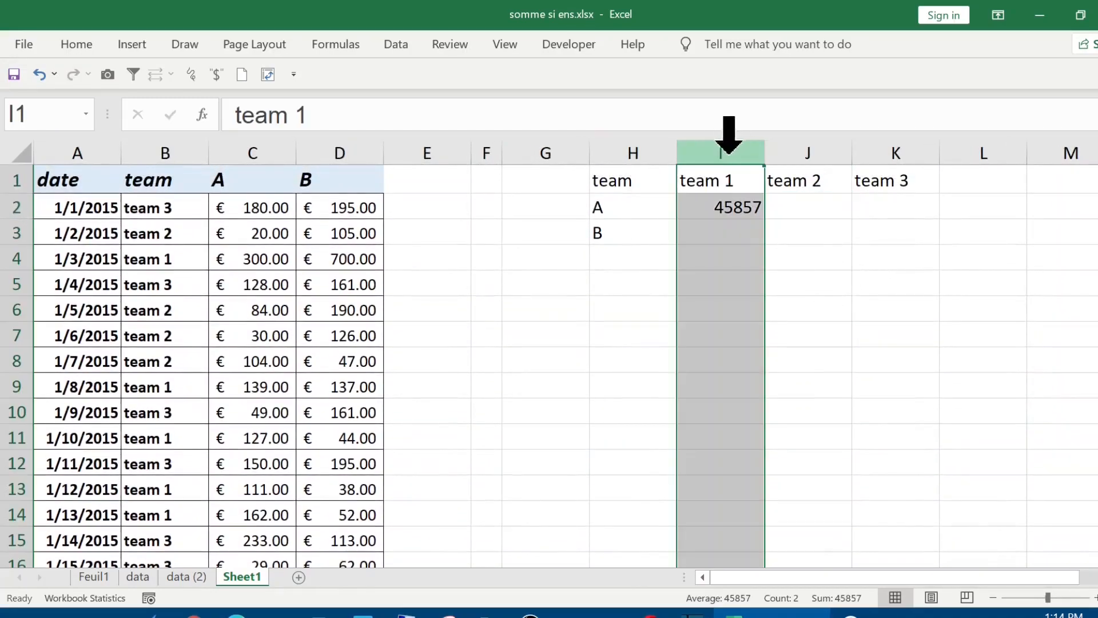
right_click(725, 150)
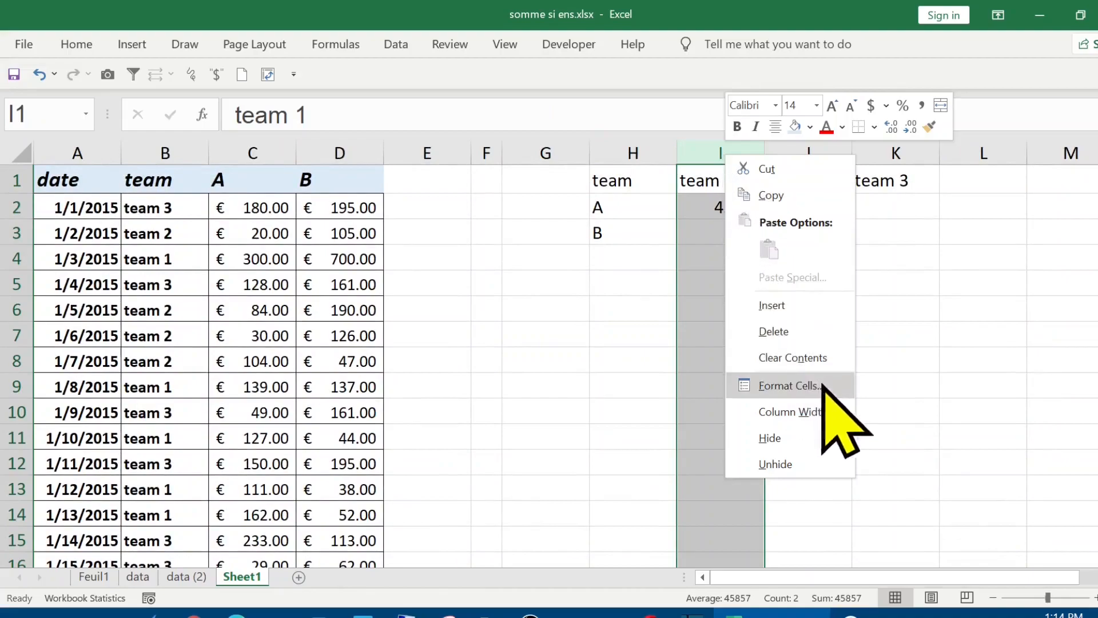
click(812, 437)
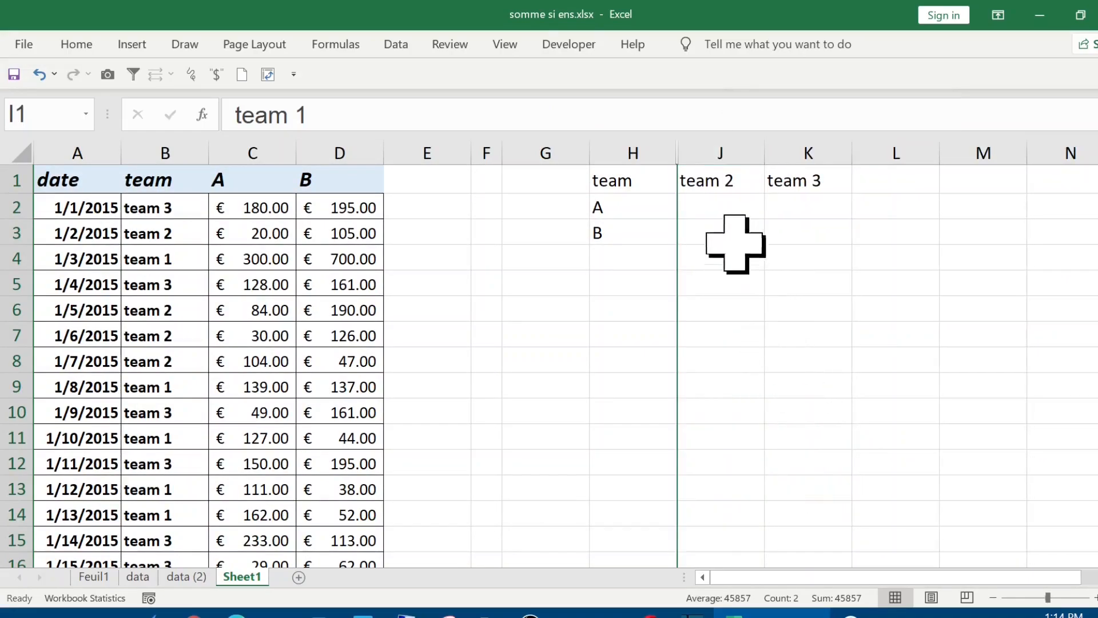
Start a SUM formula with a nested IF function in J2, the A total for team 2
click(719, 207)
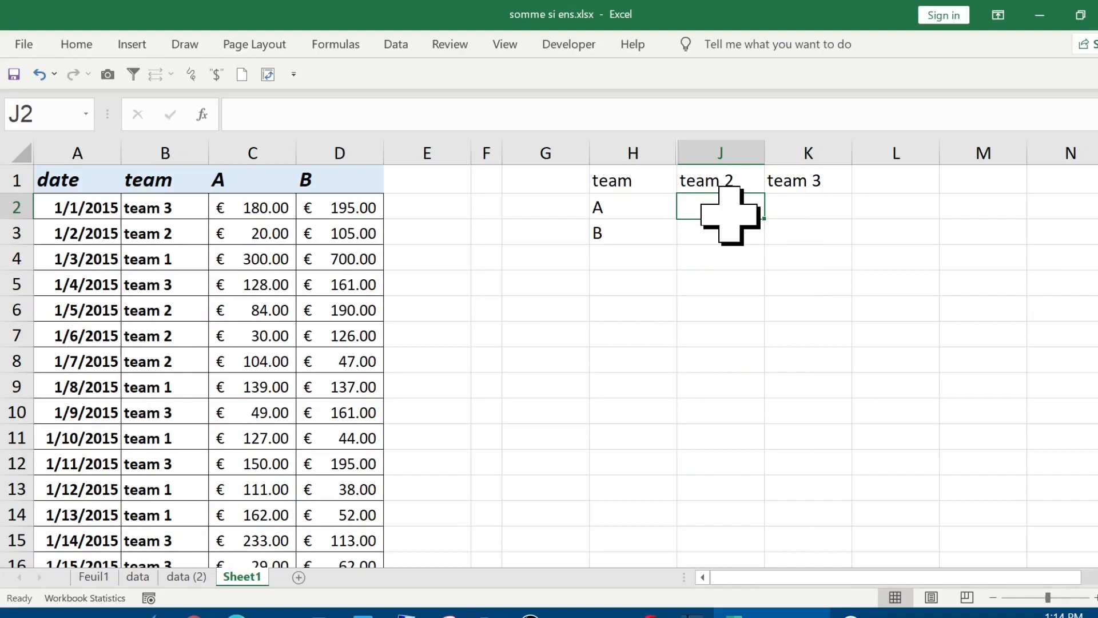
text(=su)
key(Tab)
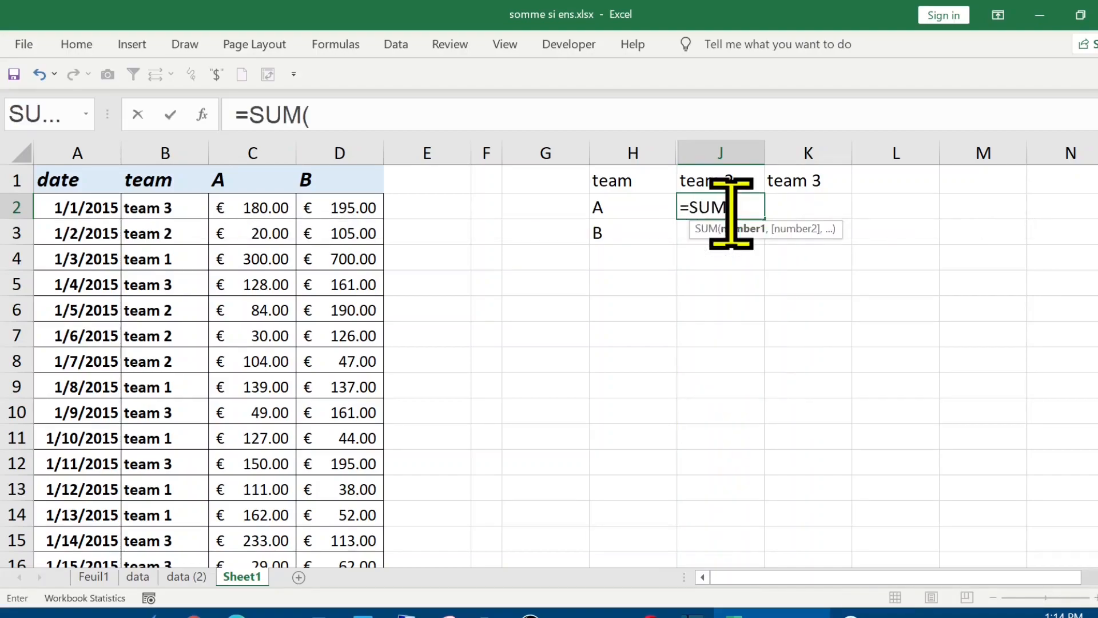
text(if)
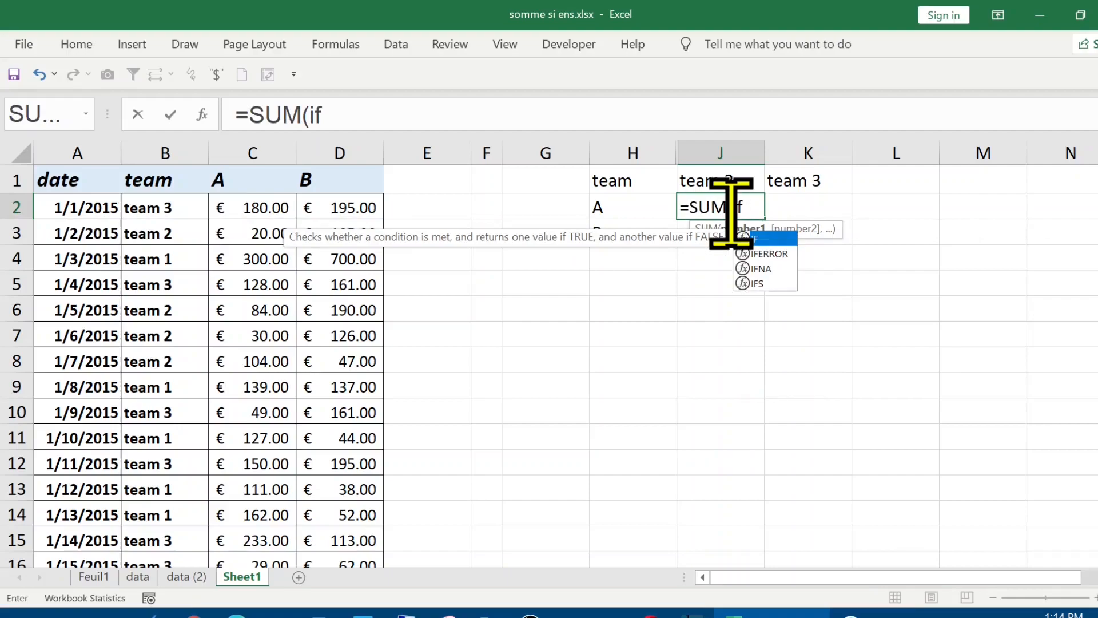
key(Tab)
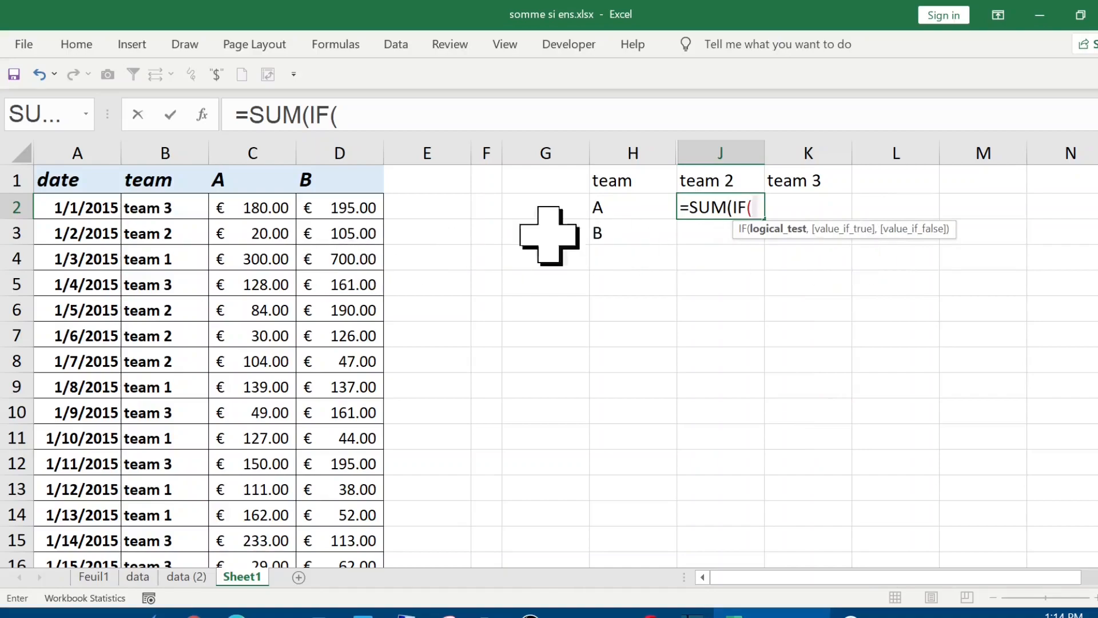
Set the IF condition to compare the team column with the team 2 header using absolute references: $B$2:$B$1097=$J$1
click(163, 207)
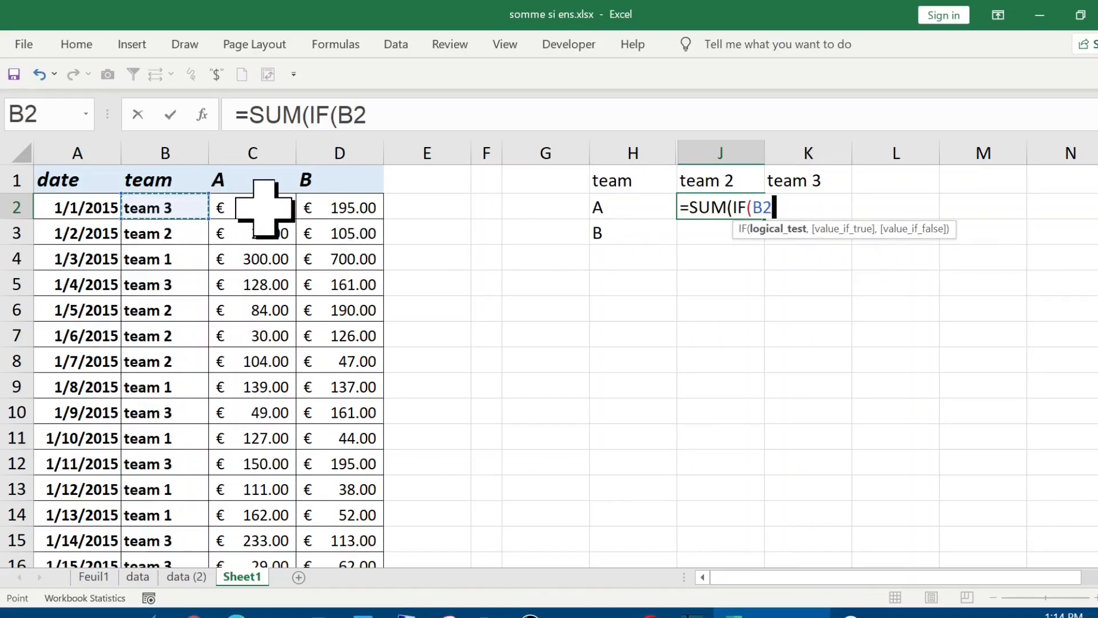
key(ctrl+shift+Down)
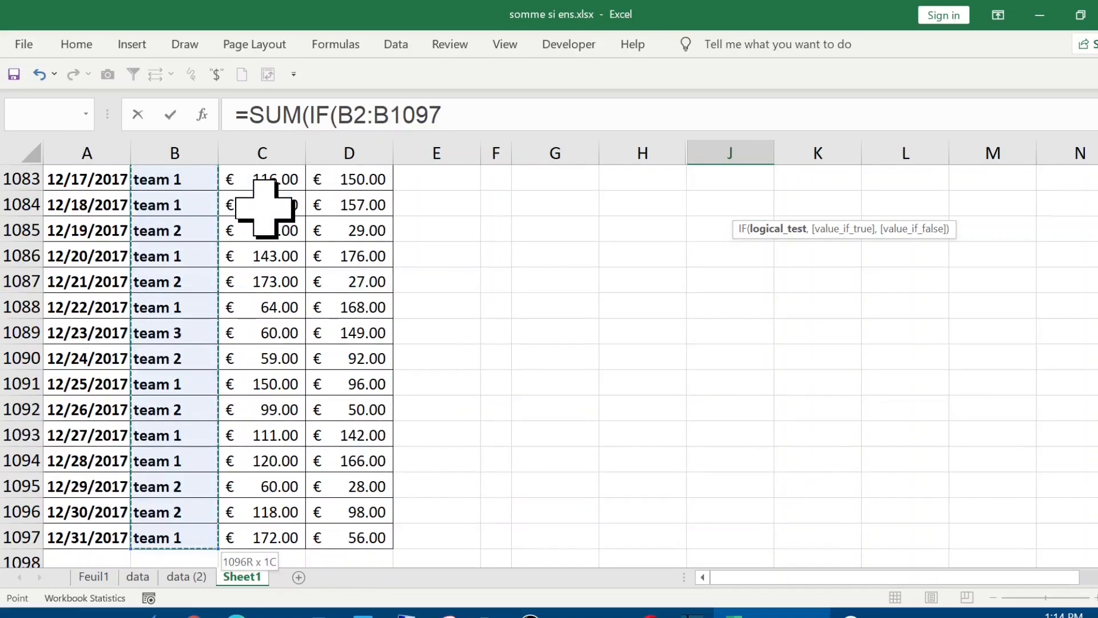
key(ctrl+BackSpace)
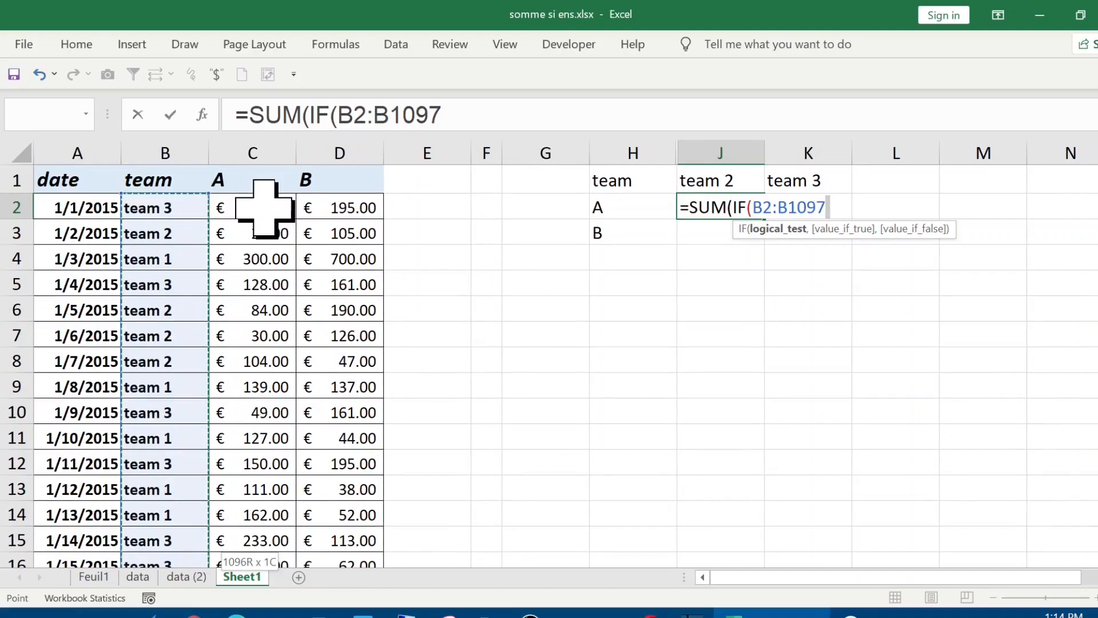
key(F4)
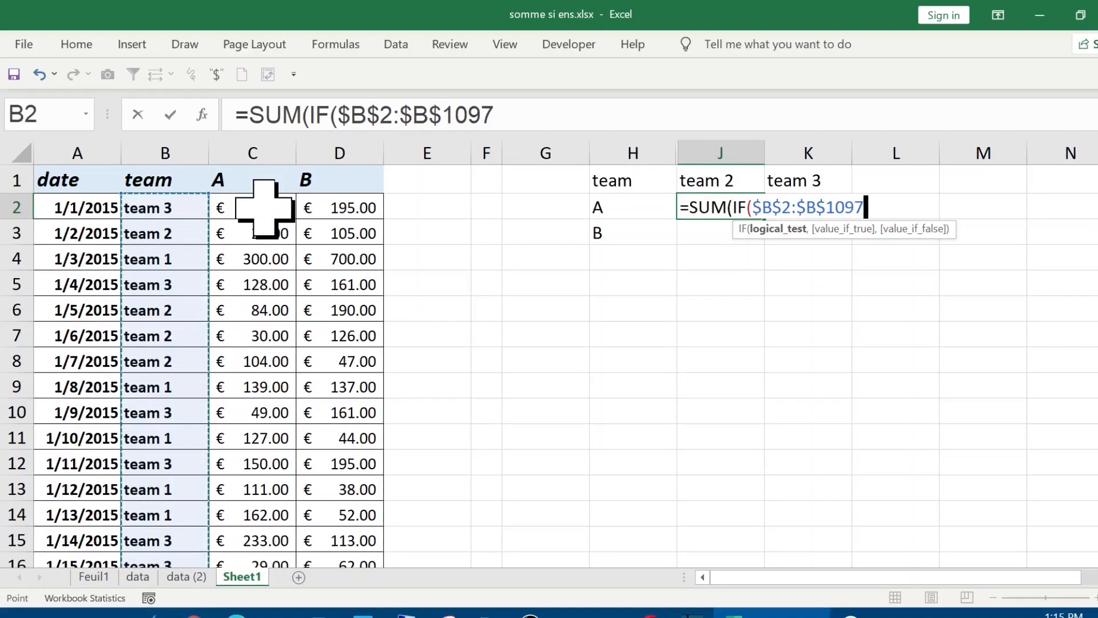
text(=)
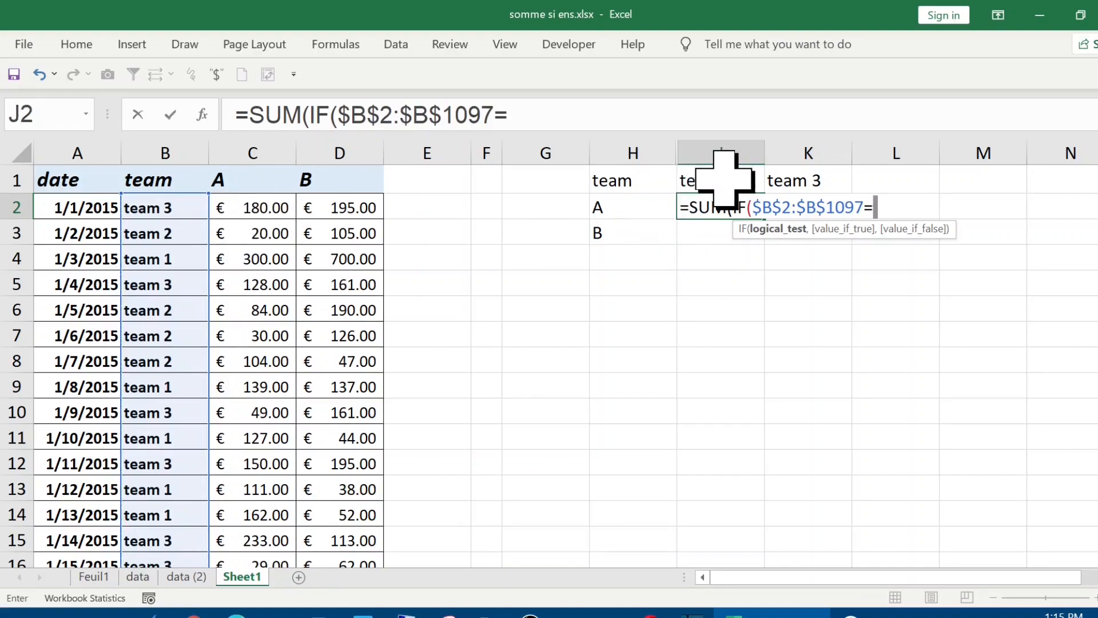
click(724, 179)
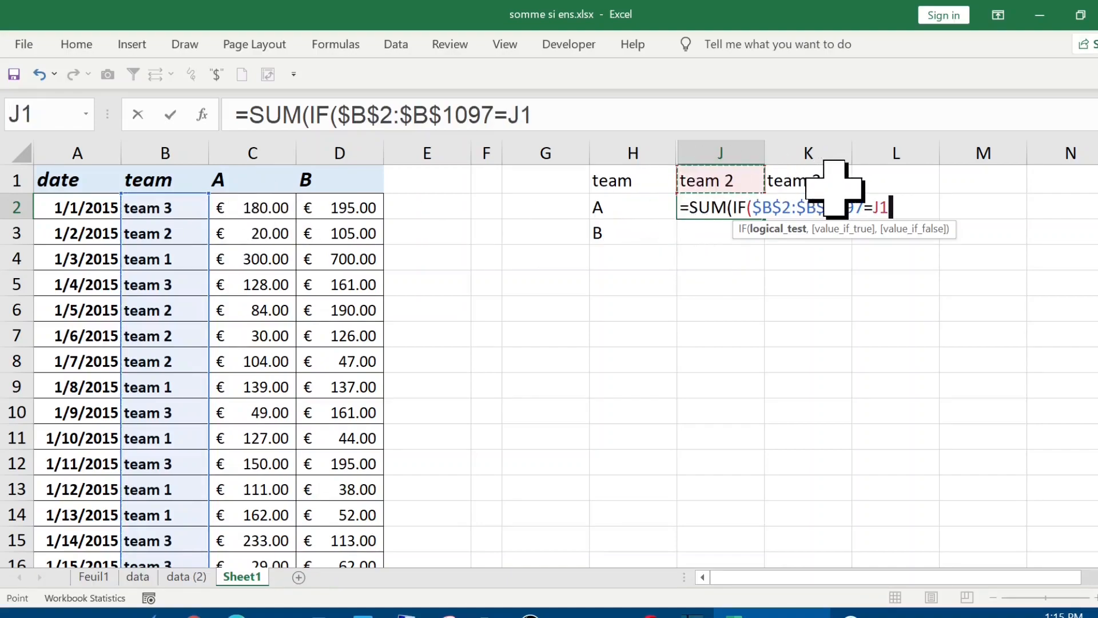
click(542, 110)
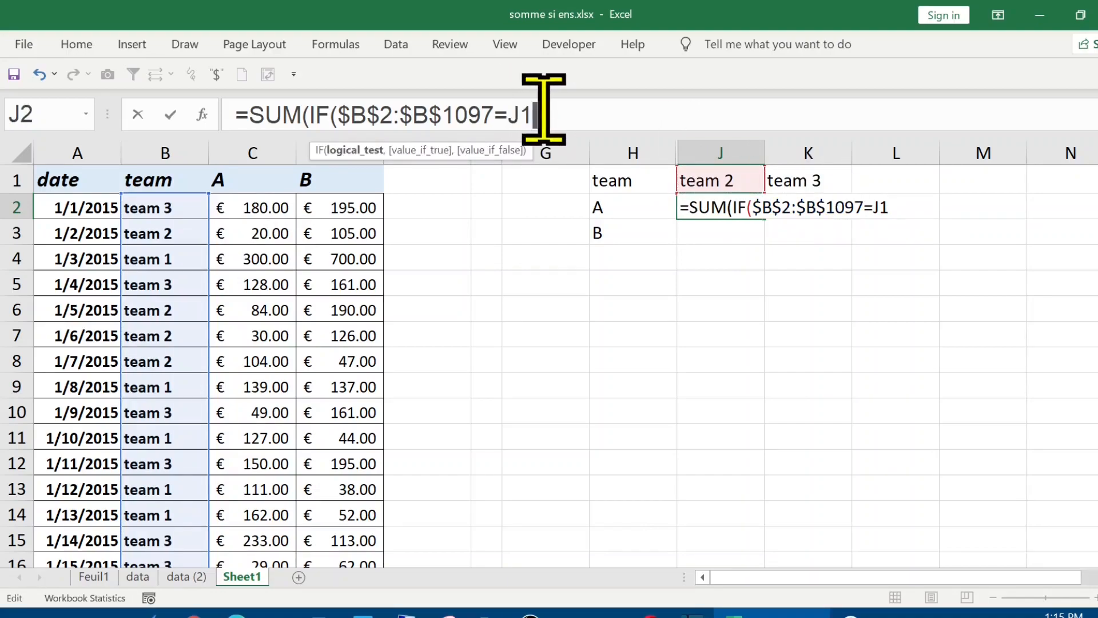
key(F4)
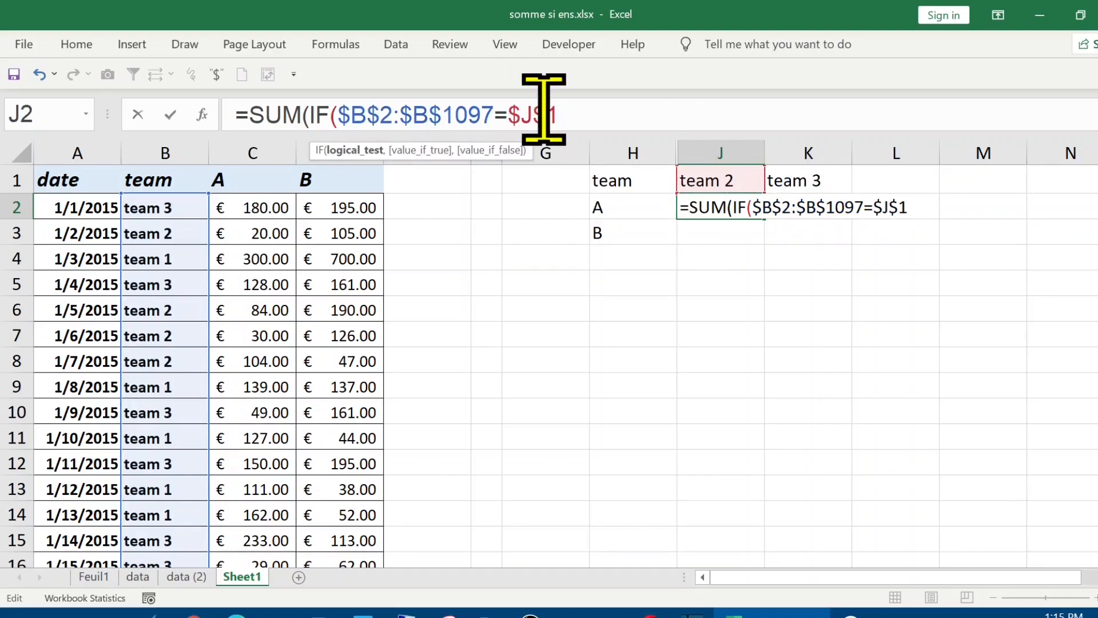
Add the column A amounts as the value-if-true argument with the absolute range $C$2:$C$1097
text(,)
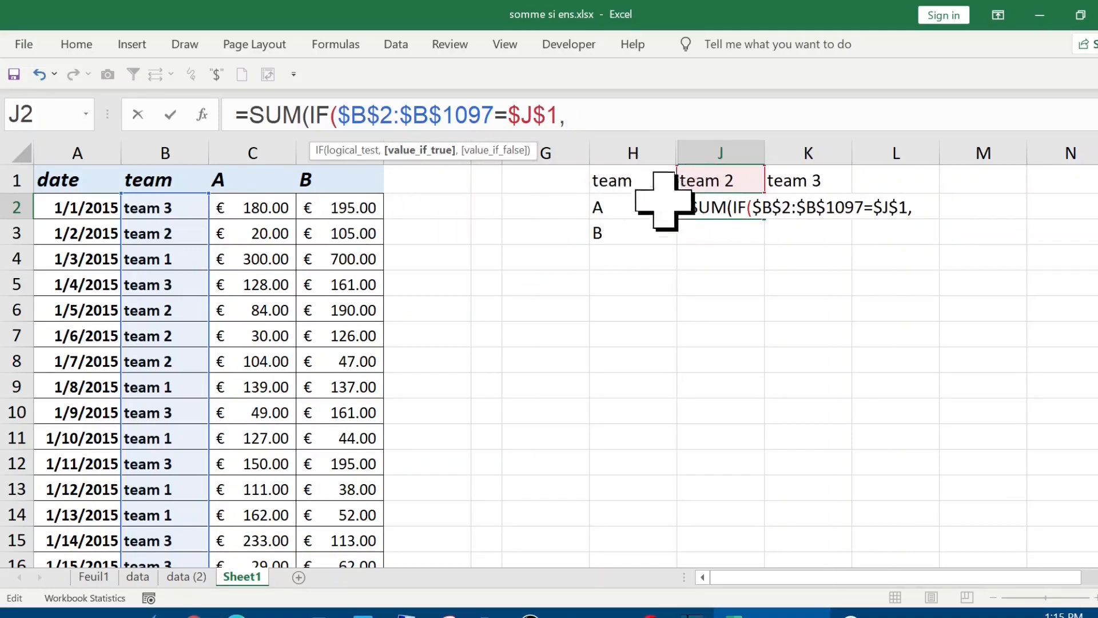
click(249, 211)
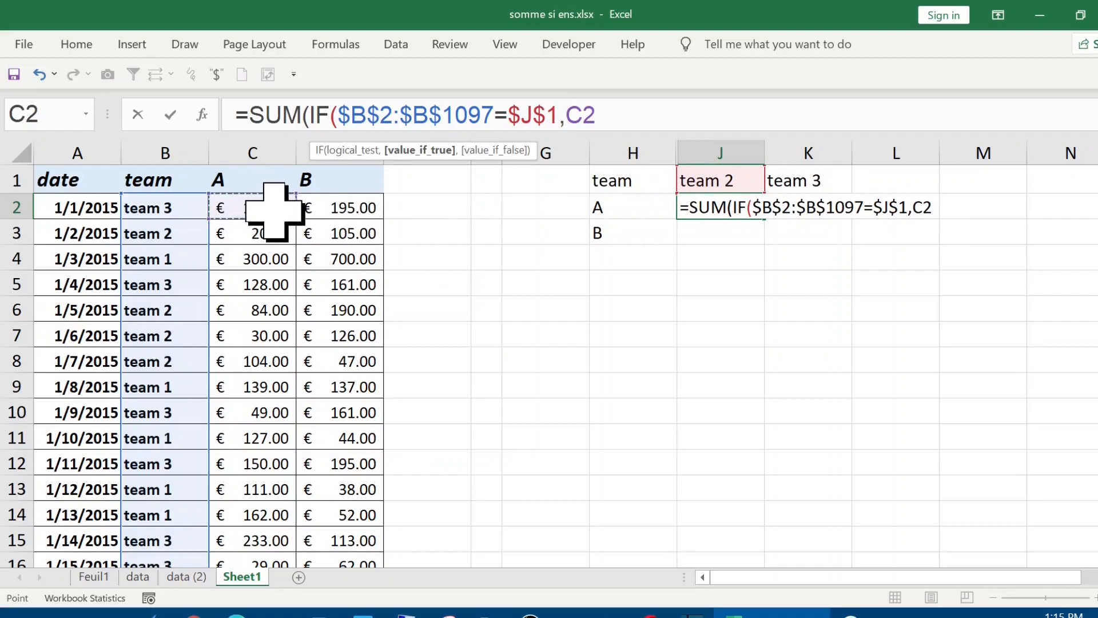
key(ctrl+shift+Down)
key(ctrl+BackSpace)
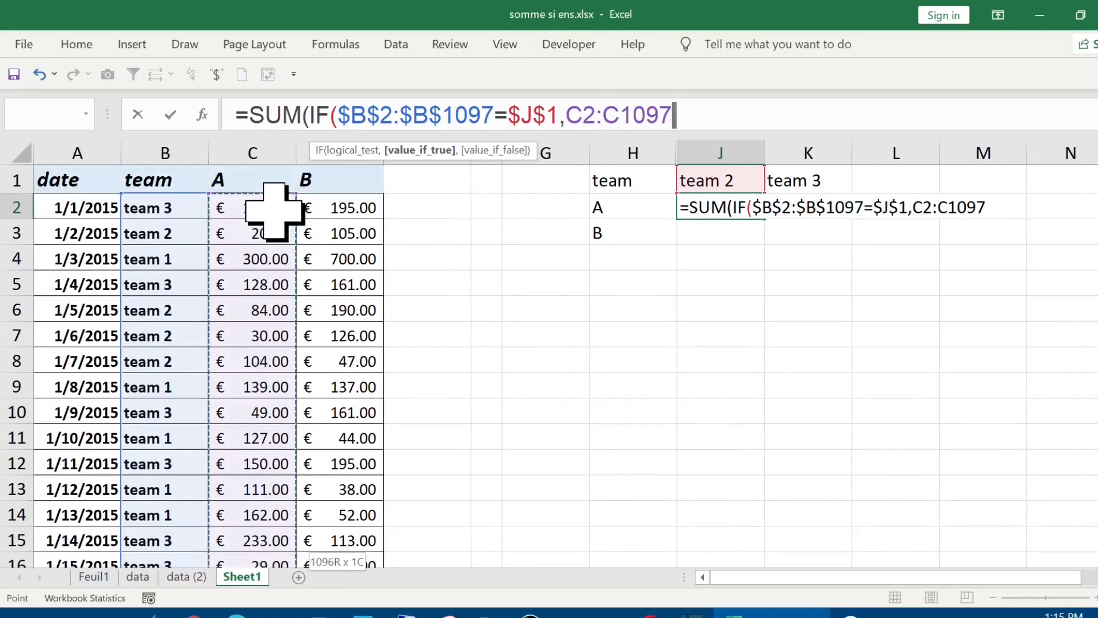
key(F4)
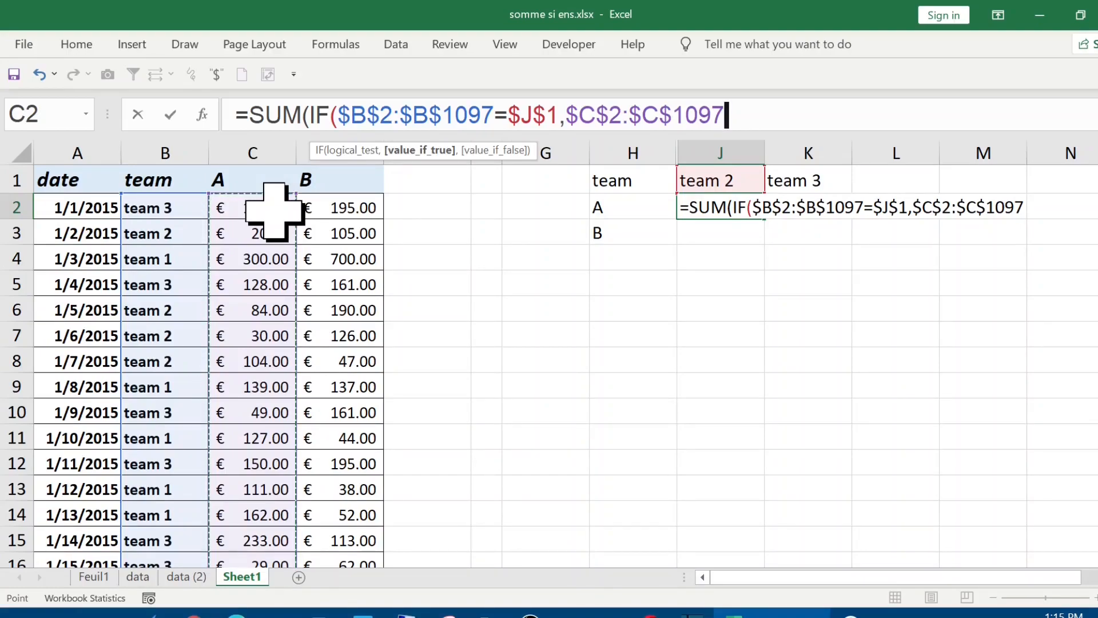
Close the IF and SUM parentheses and enter the team 2 formula as an array formula
text())
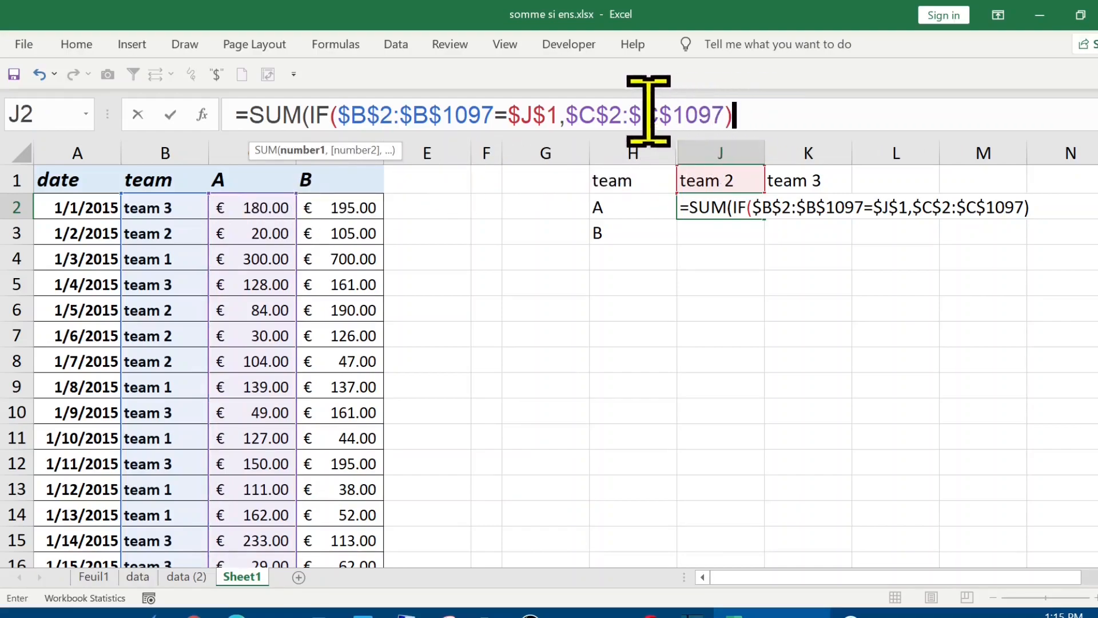
drag(307, 115, 747, 111)
click(750, 110)
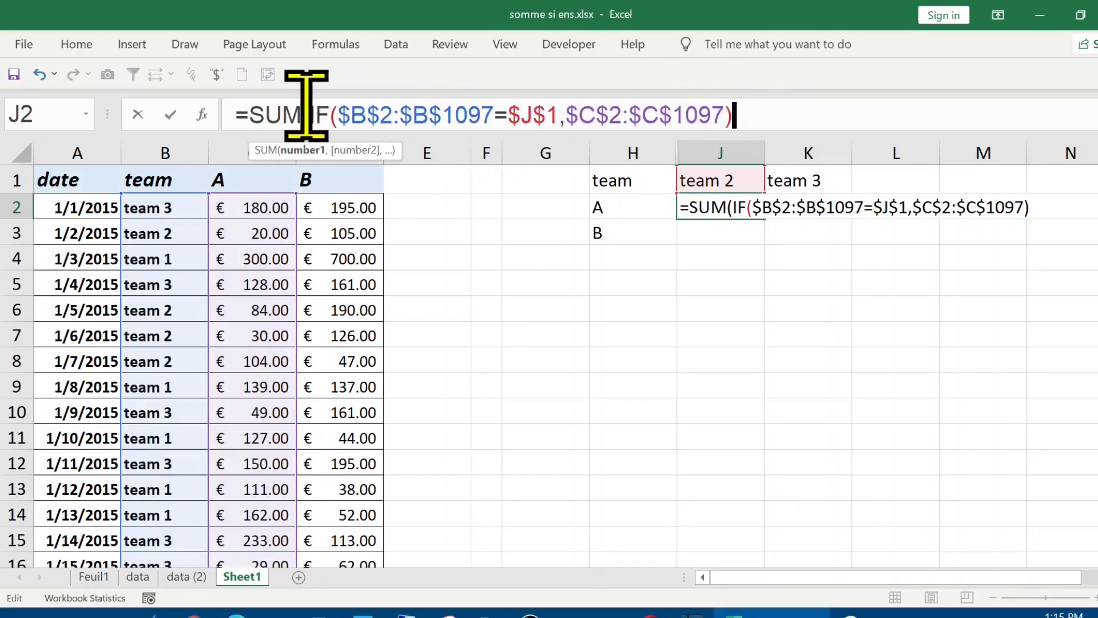
text())
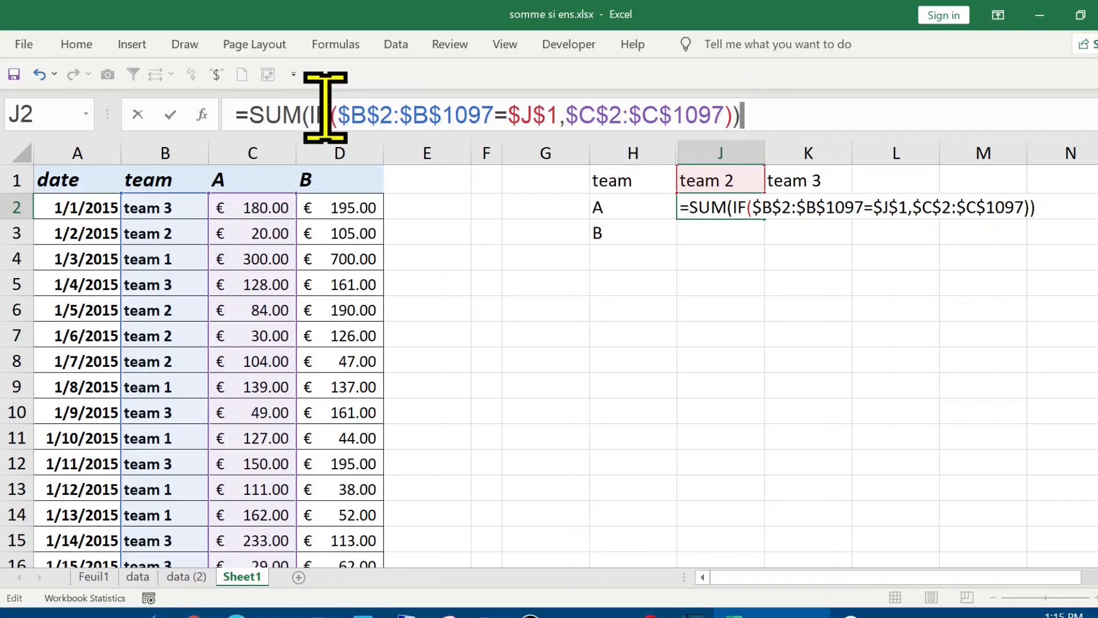
key(ctrl+shift+Return)
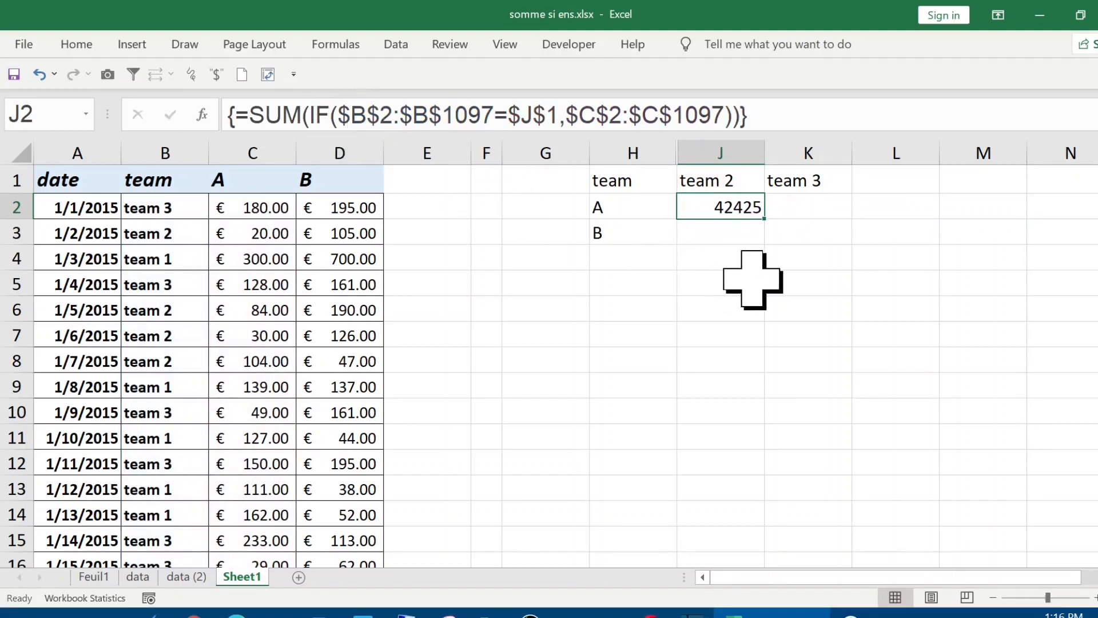
Unhide the team 1 column between H and J and check the A totals of teams 1 and 2
drag(731, 137, 662, 146)
right_click(645, 160)
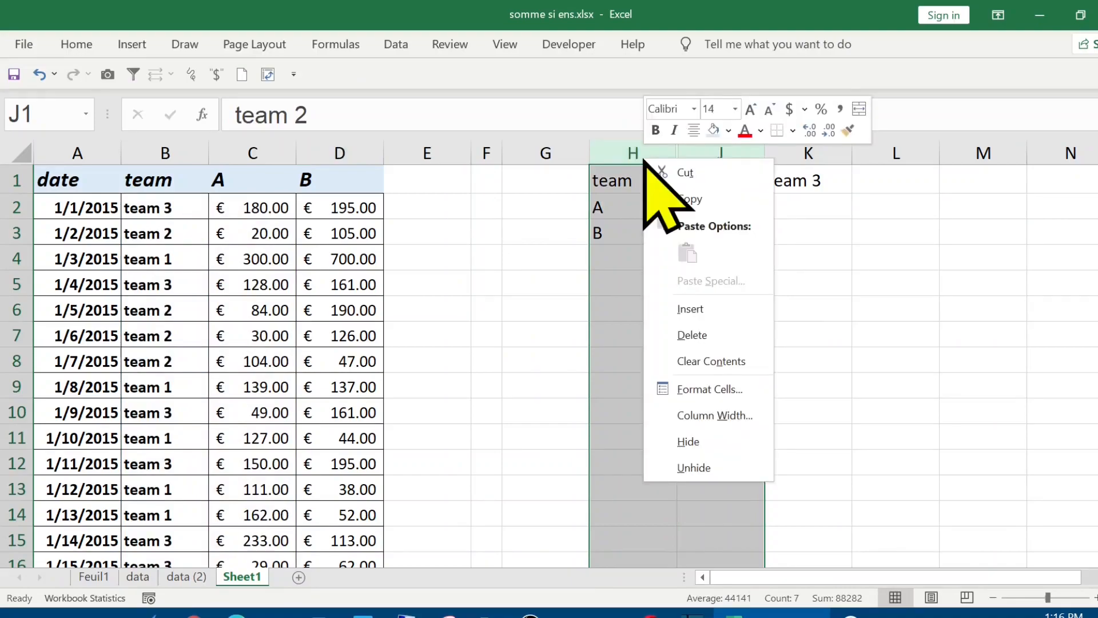
click(712, 467)
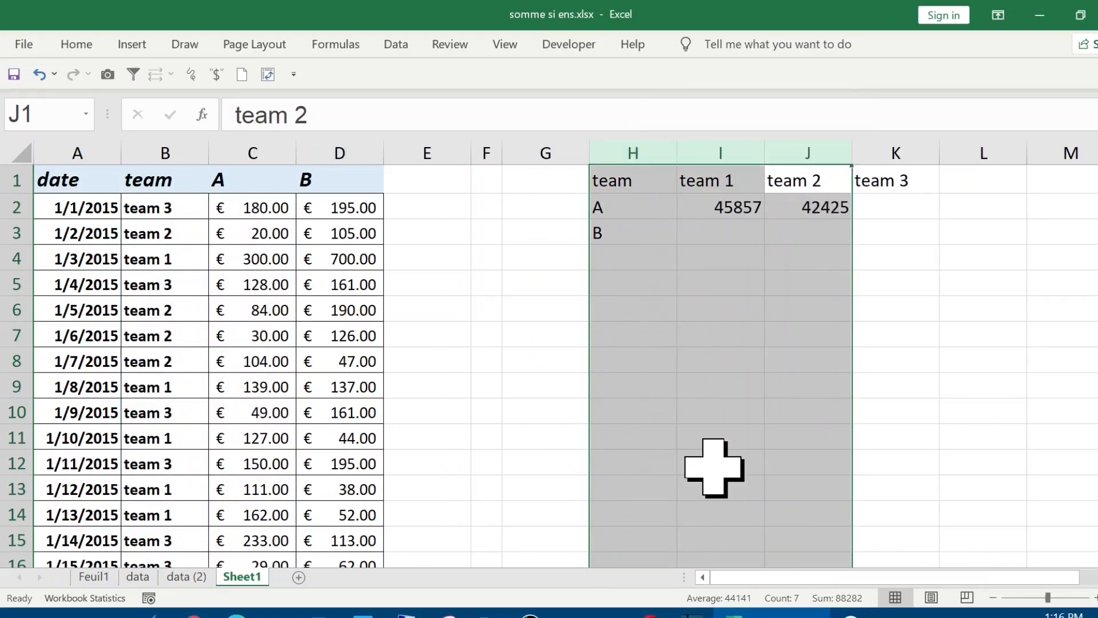
click(812, 208)
click(759, 205)
click(804, 207)
click(902, 203)
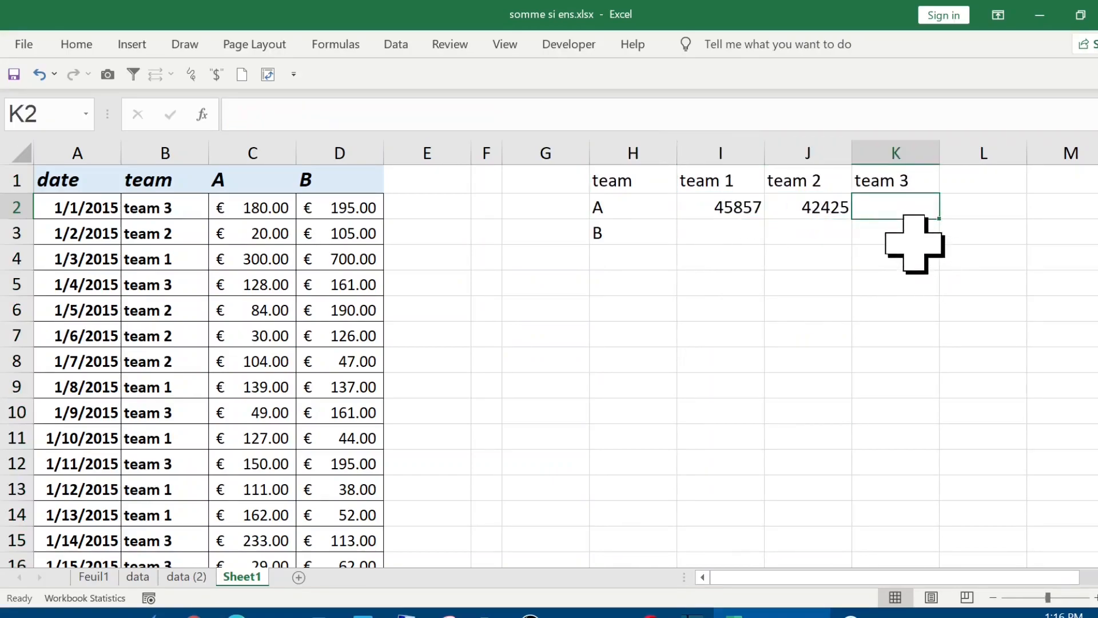
Hide the team 1 and team 2 columns (I and J) of the summary table
drag(822, 150, 716, 137)
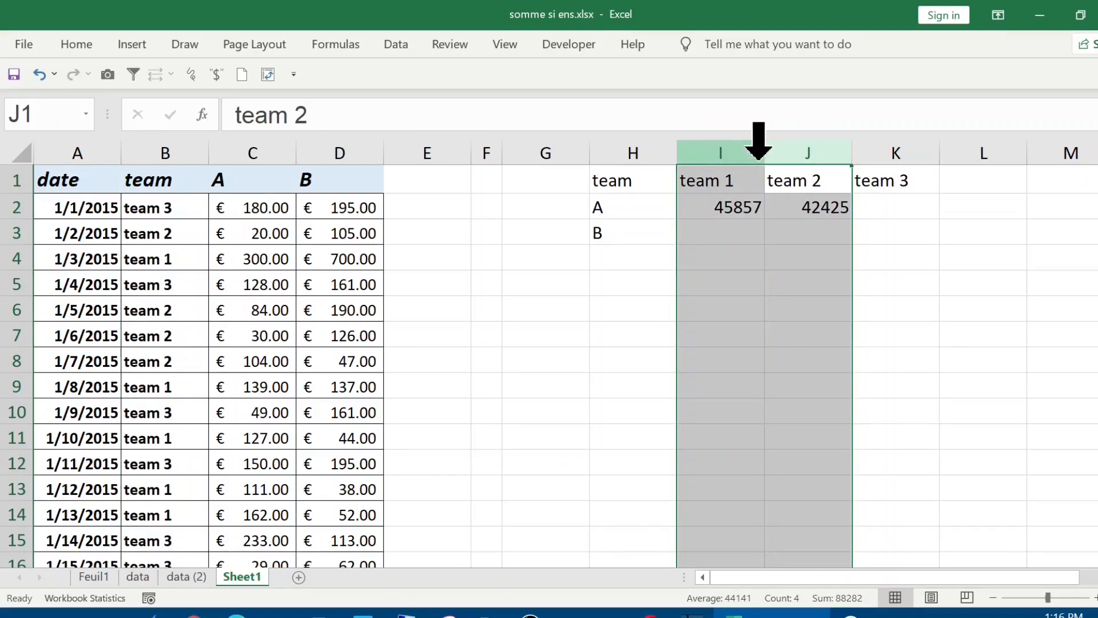
right_click(738, 156)
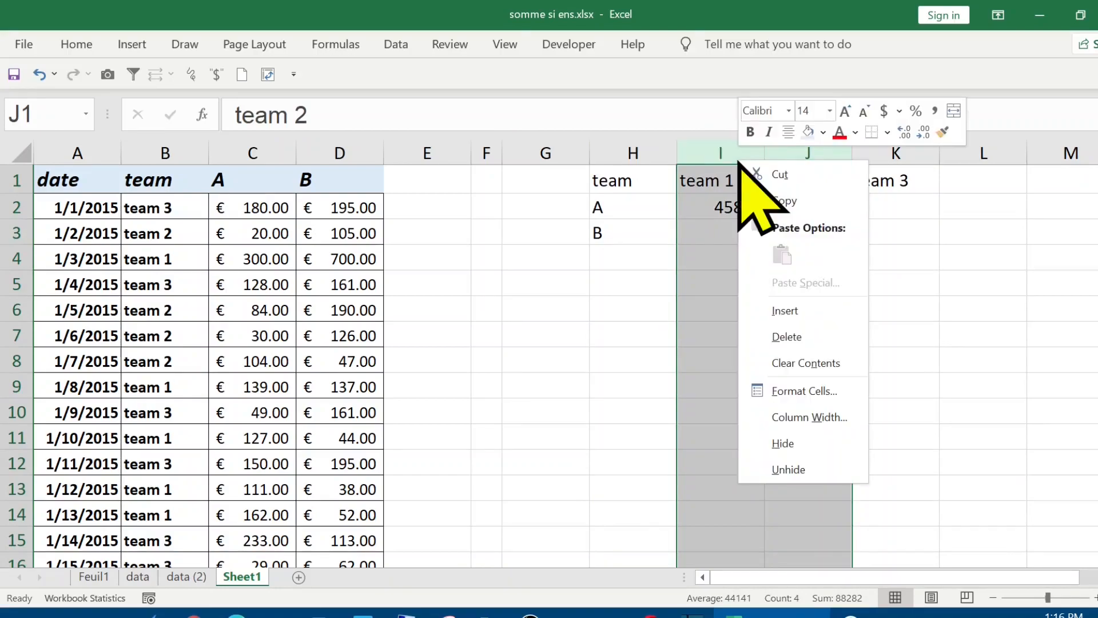
click(782, 451)
Start a SUM formula with a nested IF function in K2, the A total for team 3
click(728, 208)
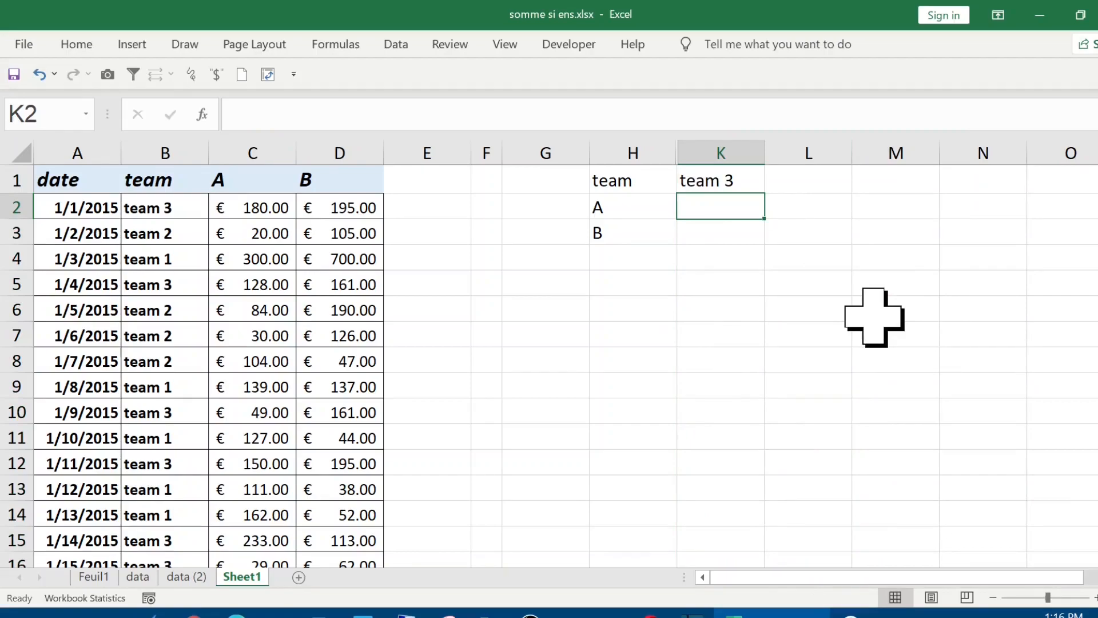
text(=sum)
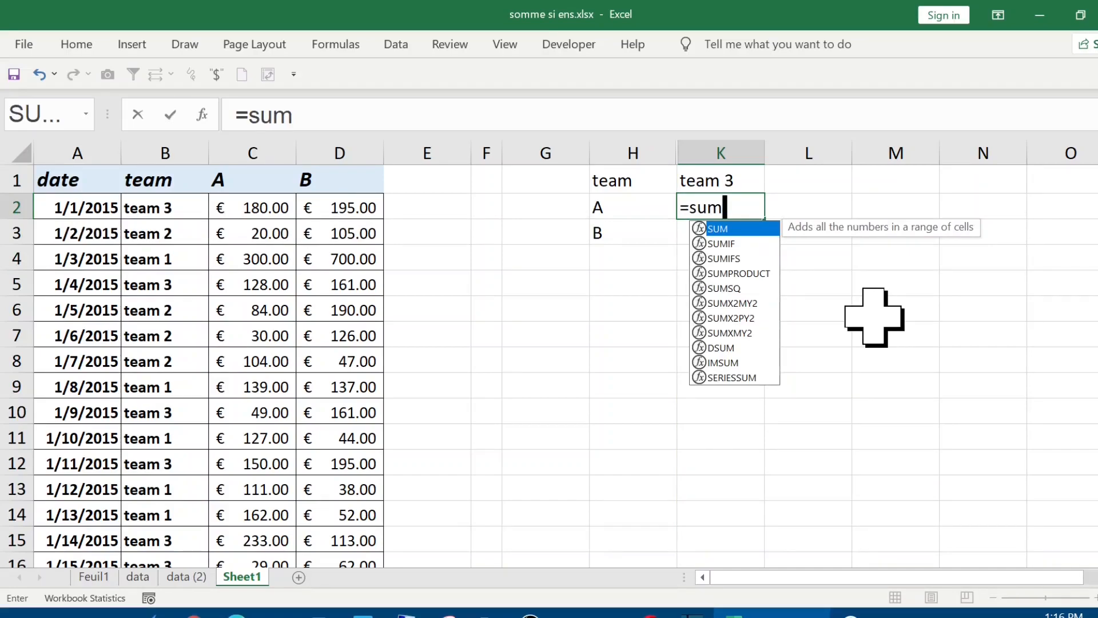
key(Tab)
text(if)
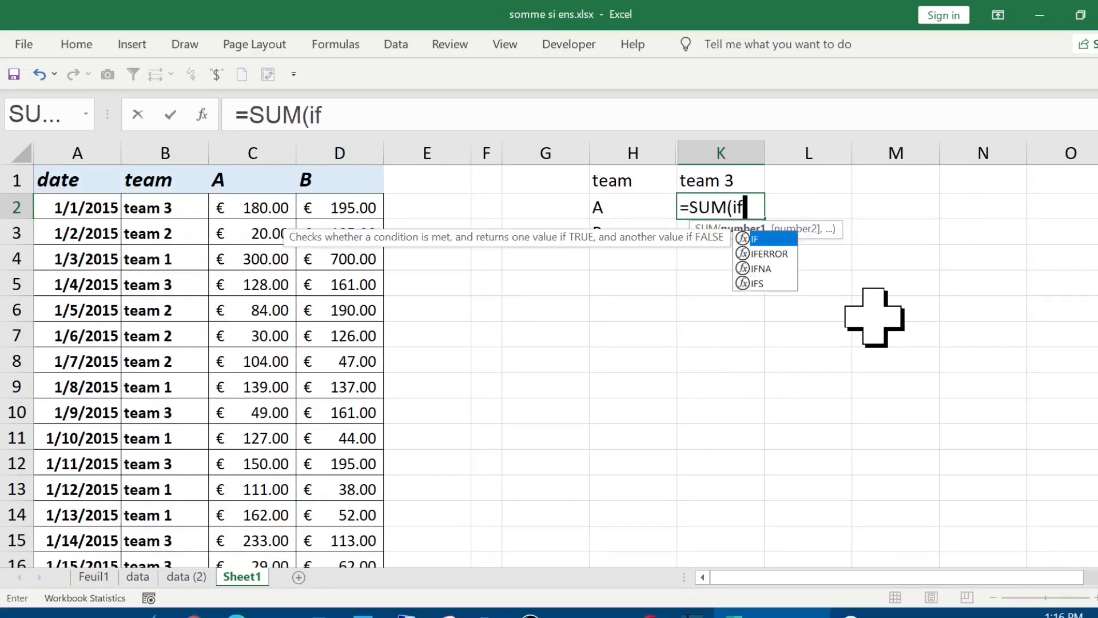
key(Tab)
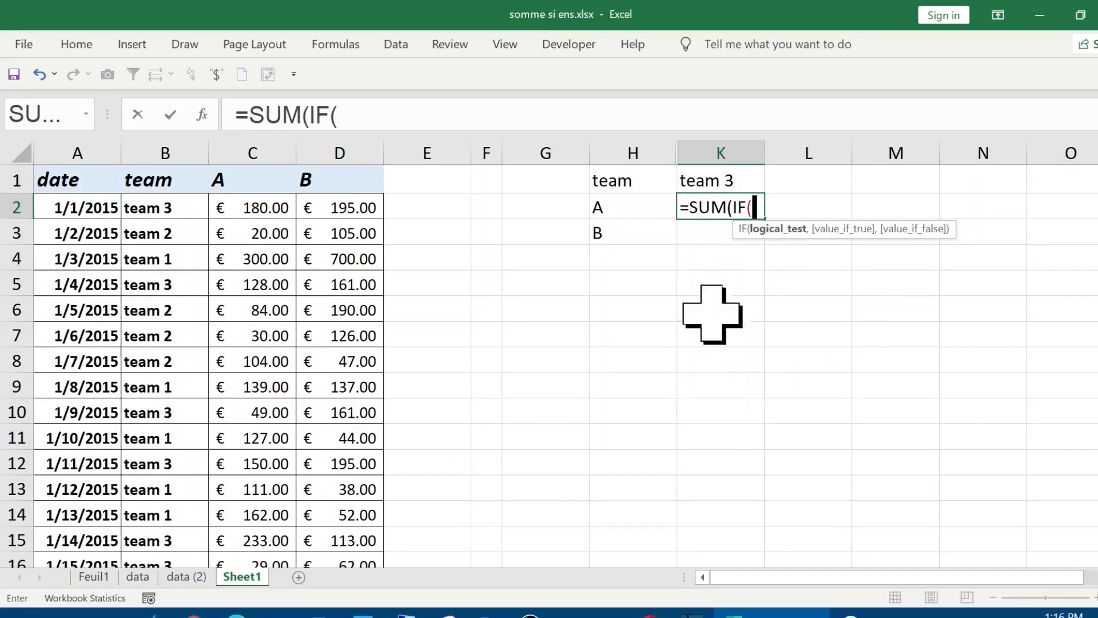
Set the IF logical test in K2 to compare the absolute team range $B$2:$B$1097 with K1
click(165, 210)
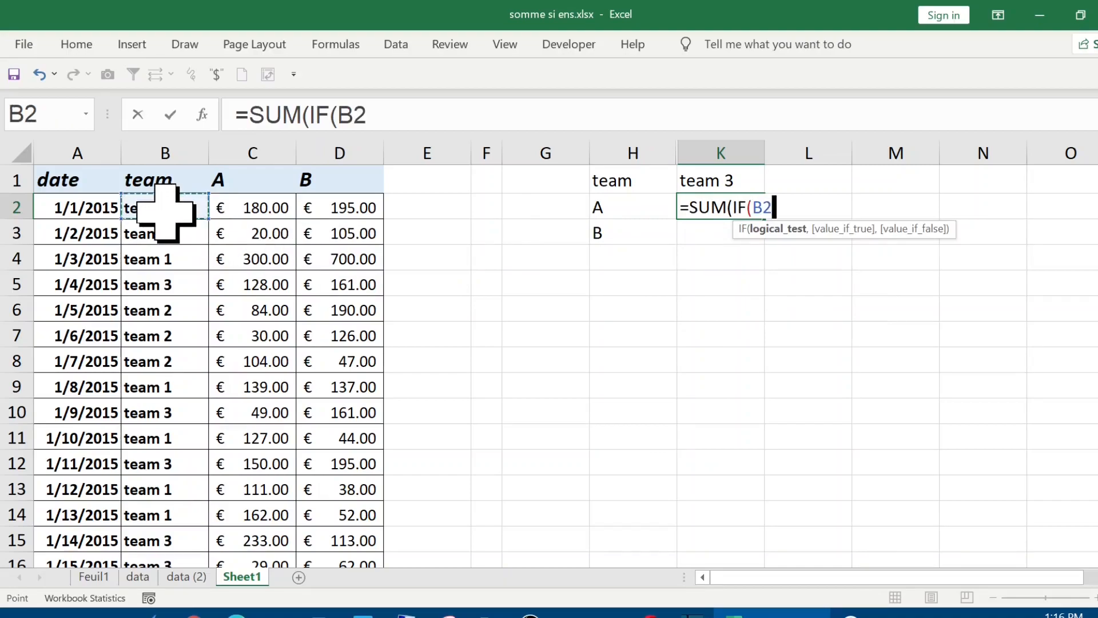
key(ctrl+shift+Down)
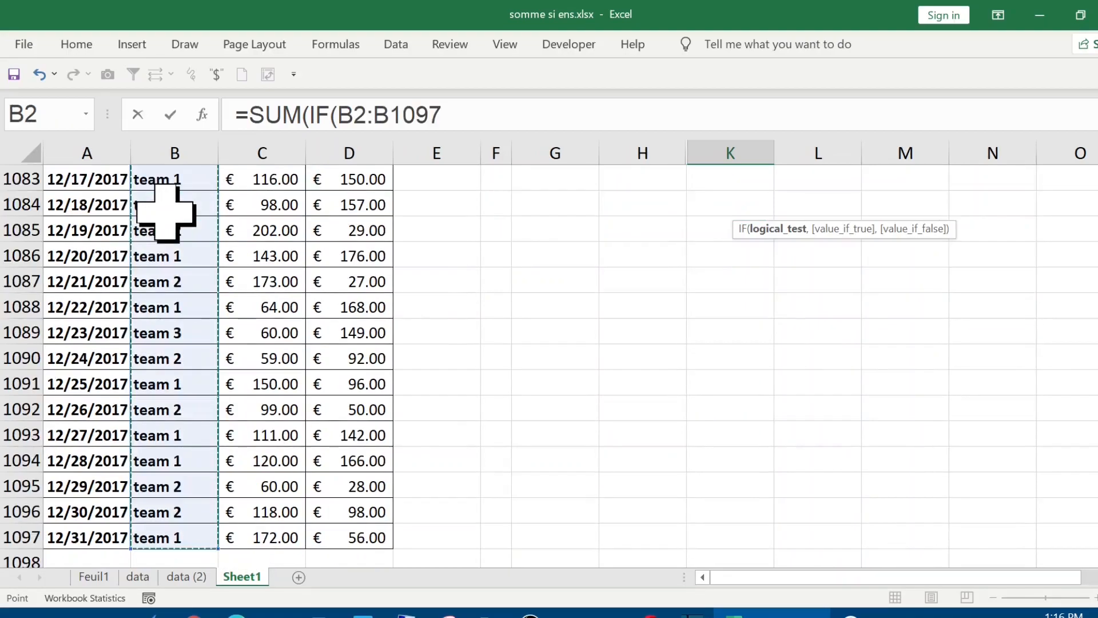
key(ctrl+BackSpace)
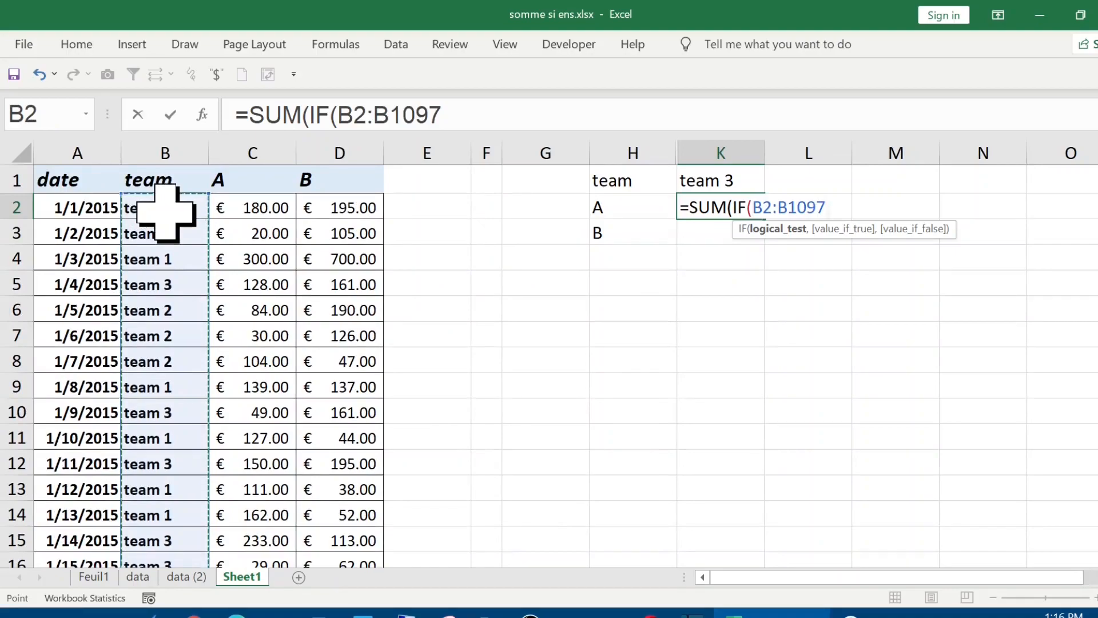
key(F4)
text(=)
click(731, 177)
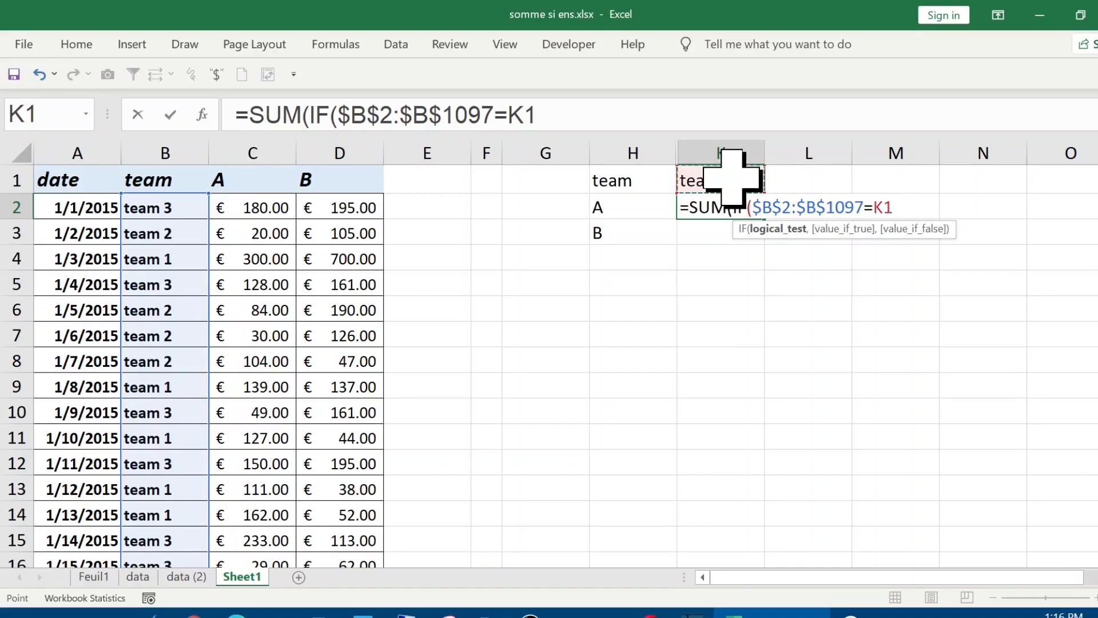
text(,)
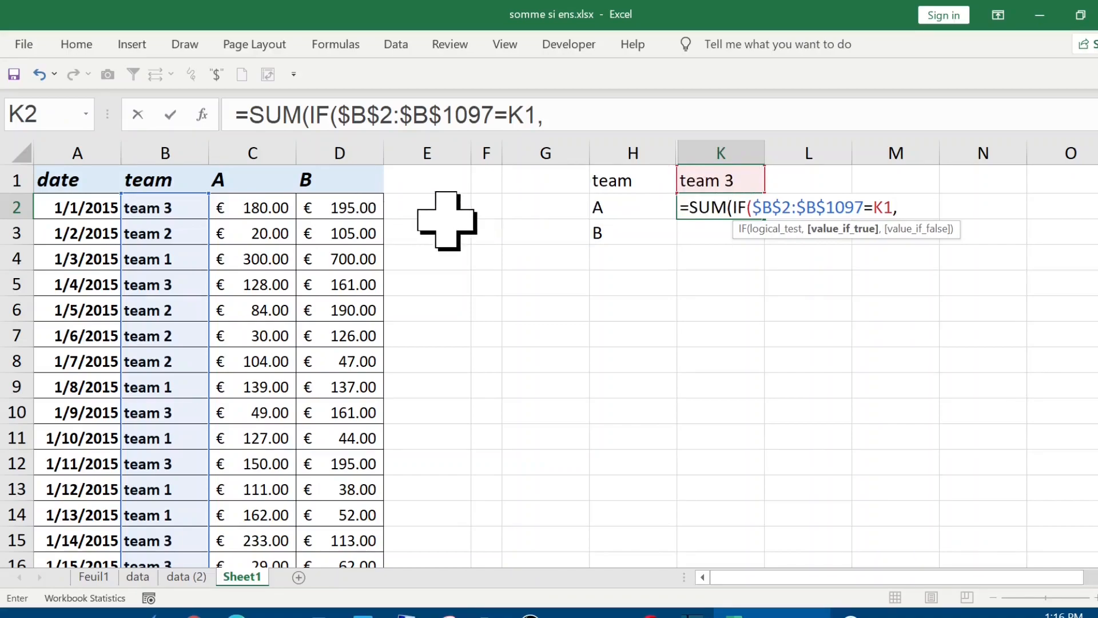
Use $C$2:$C$1097 as the value if true, close both parentheses and enter the team 3 formula as an array formula
click(261, 209)
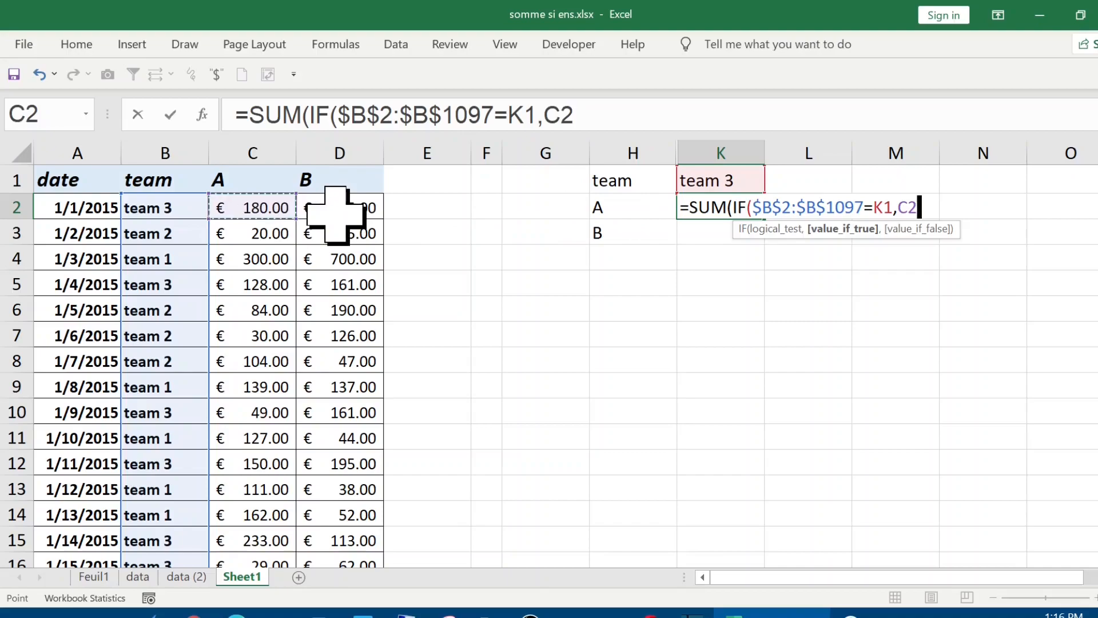
key(ctrl+shift+Down)
key(ctrl+BackSpace)
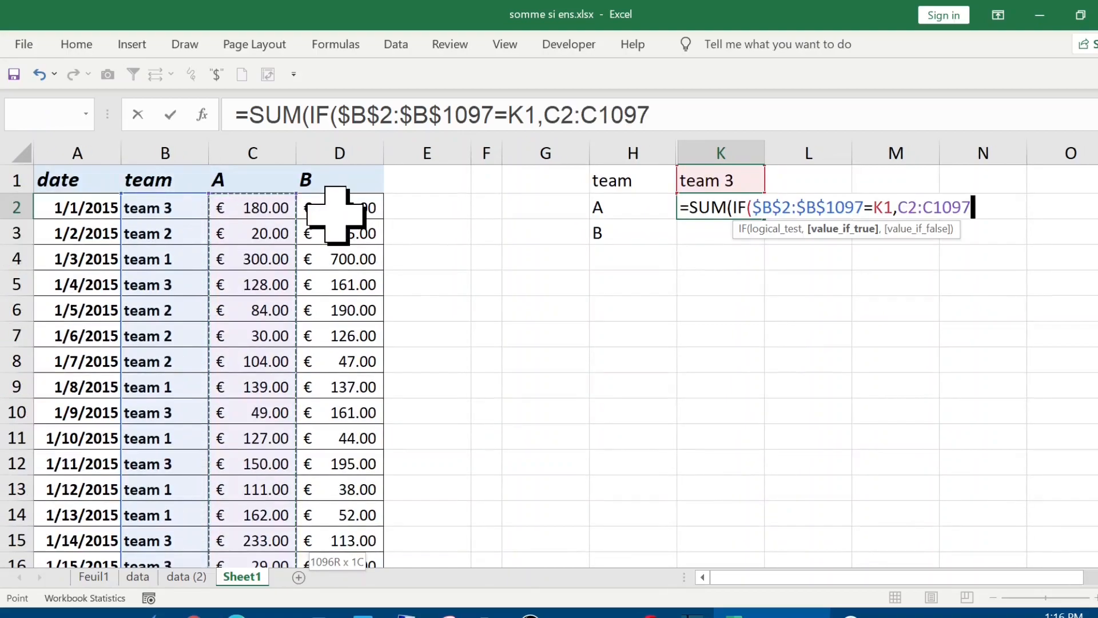
key(F4)
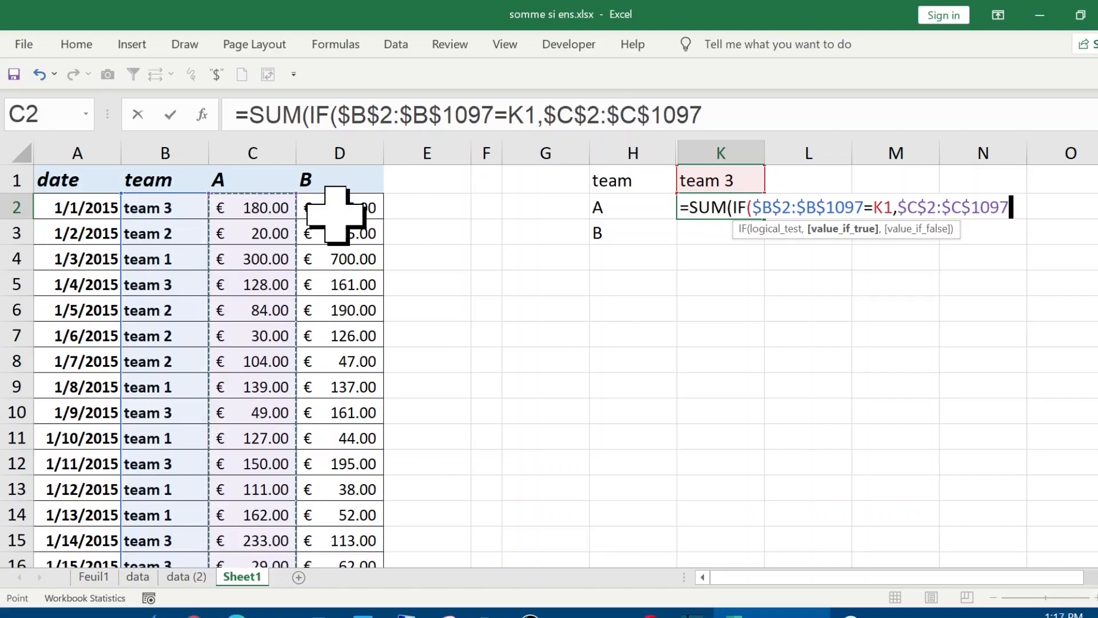
text())
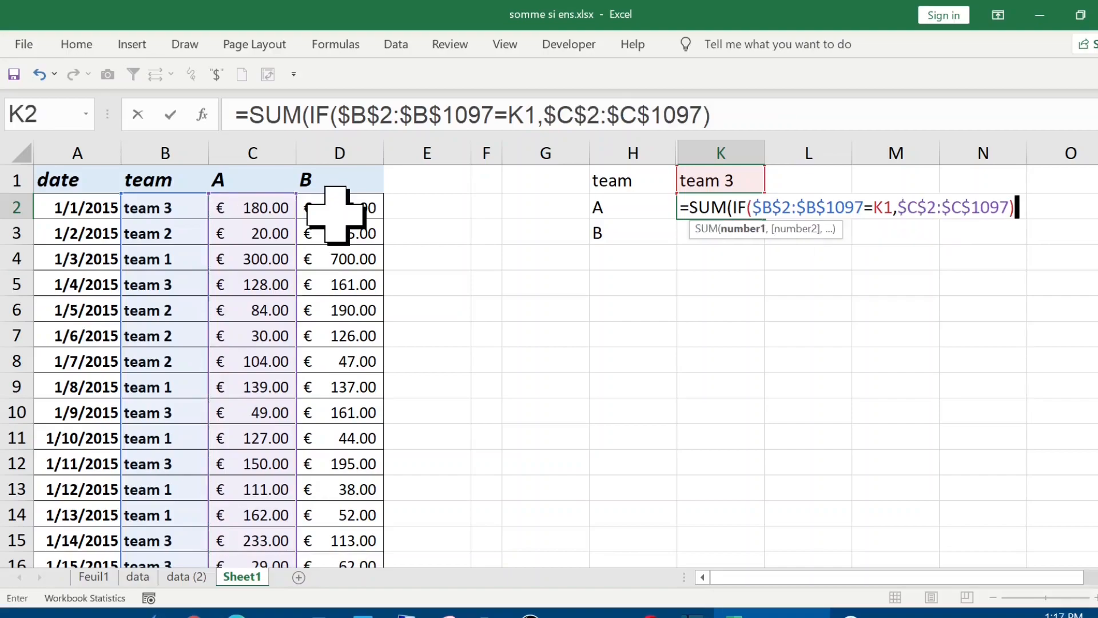
text())
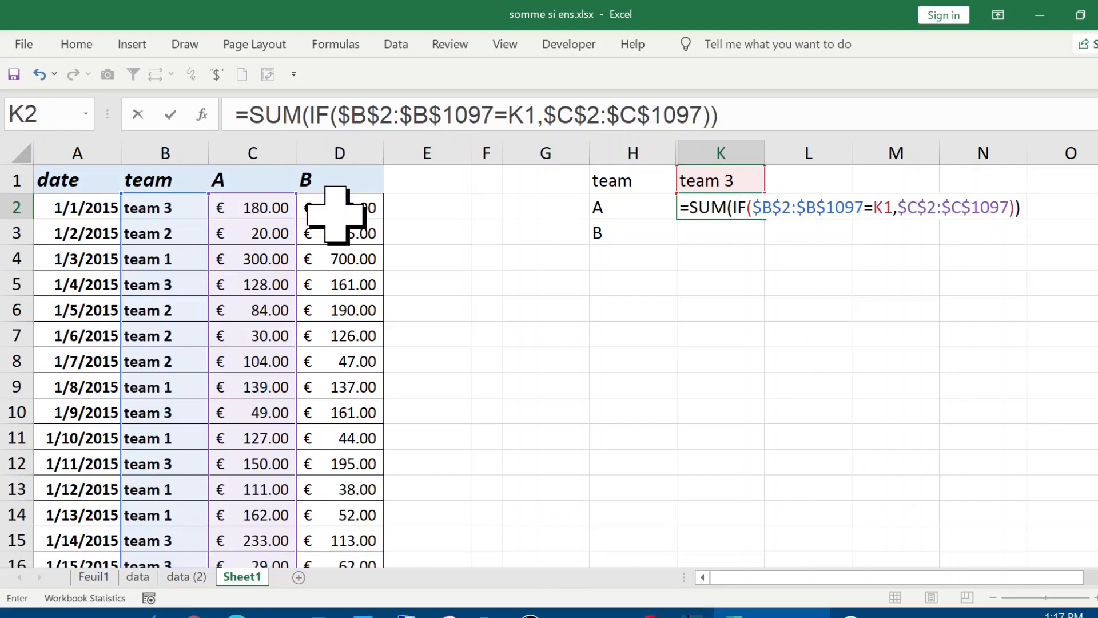
key(ctrl+shift+Return)
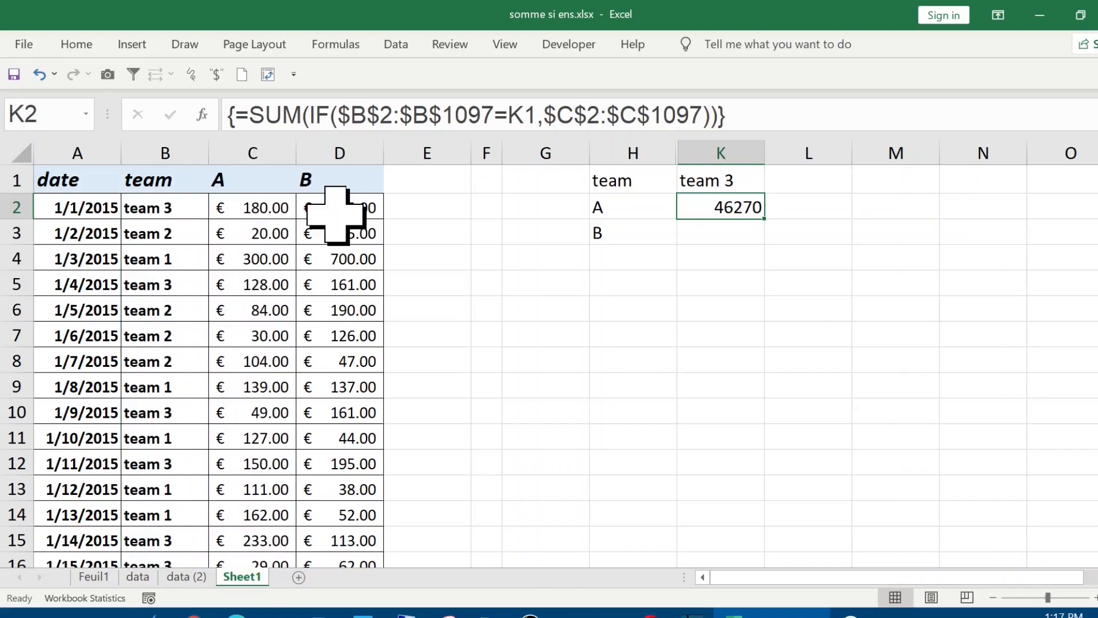
Unhide the team 1 and team 2 columns between H and K
drag(711, 149, 633, 150)
right_click(632, 150)
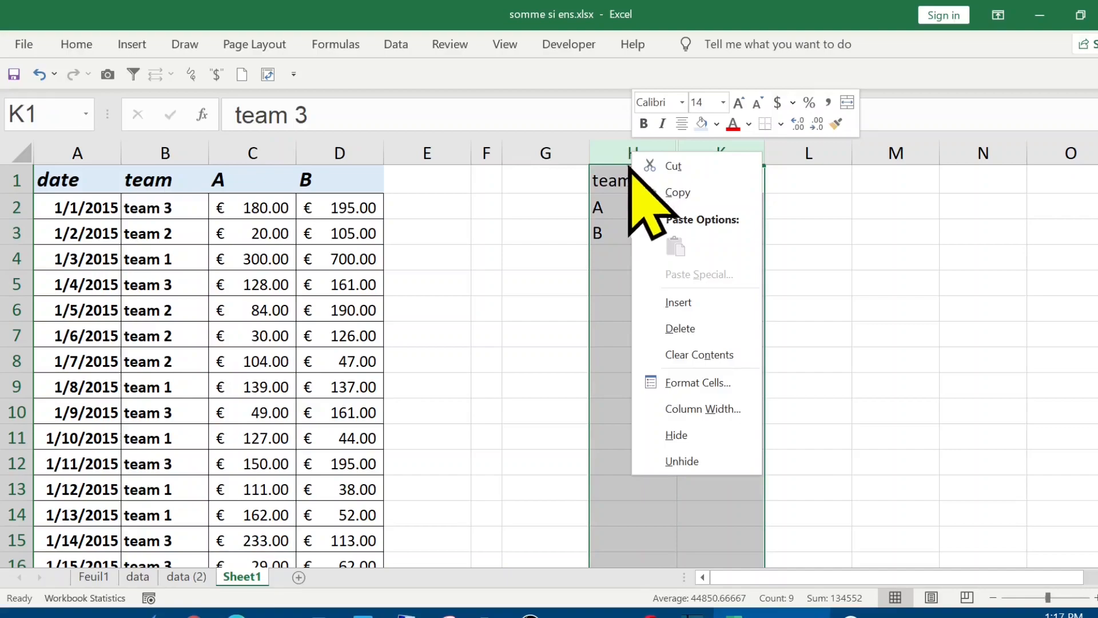
click(709, 461)
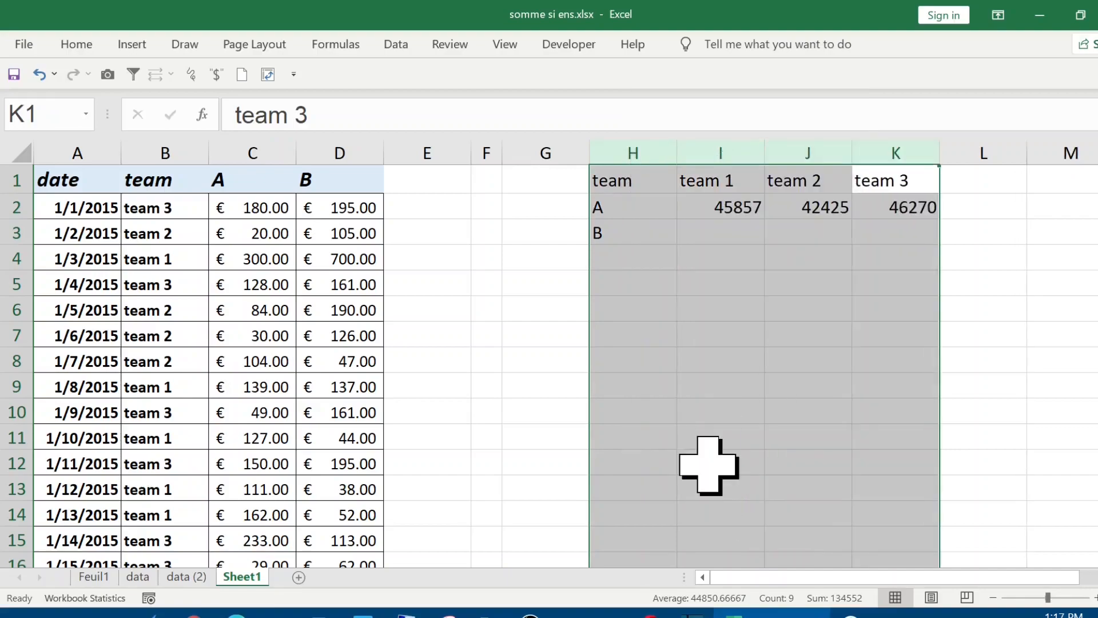
click(787, 309)
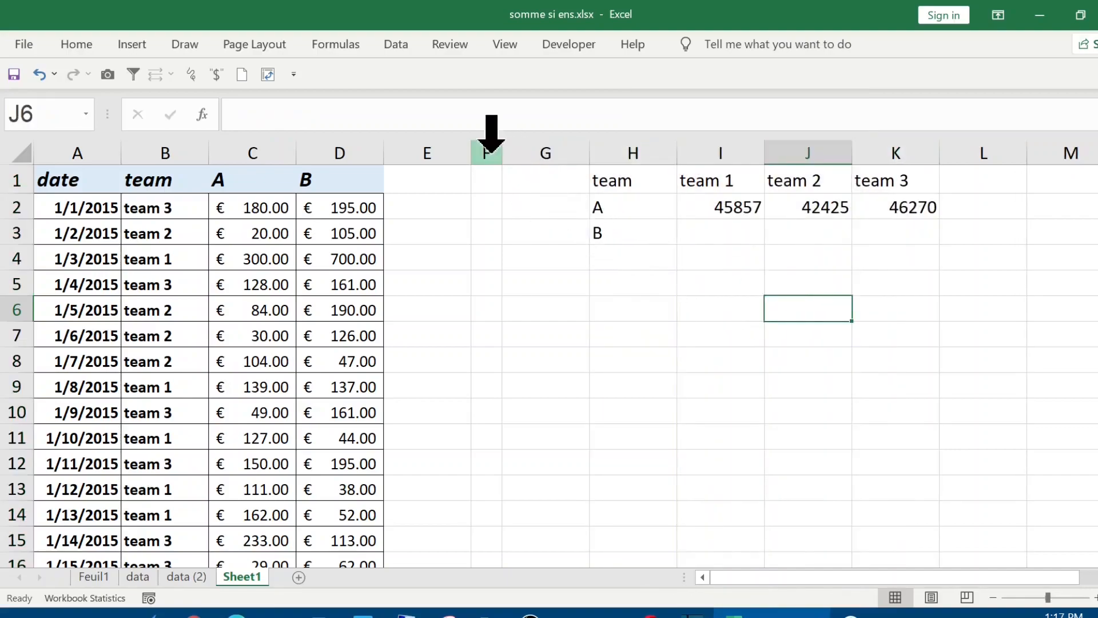
Delete the narrow empty column F and make the empty column E narrower
click(492, 149)
key(ctrl+minus)
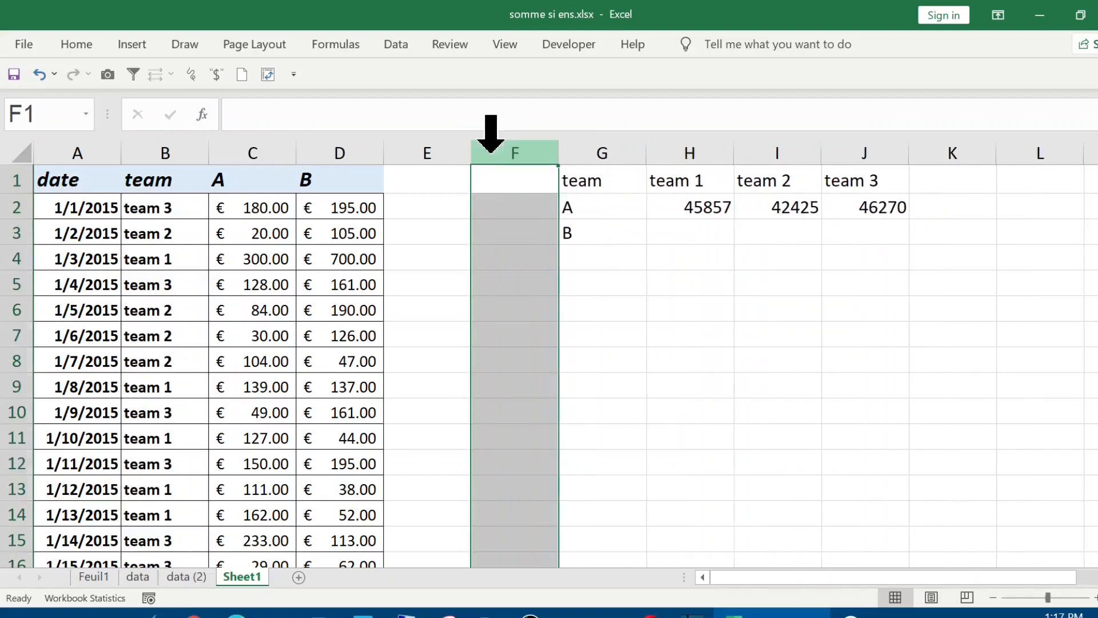
click(459, 152)
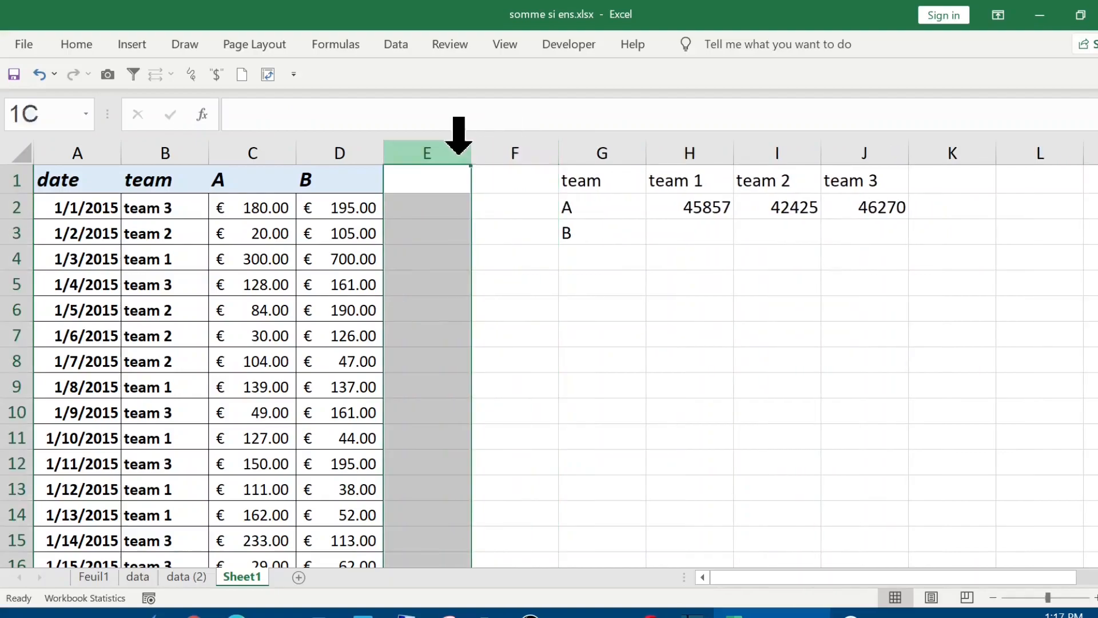
drag(469, 156, 431, 155)
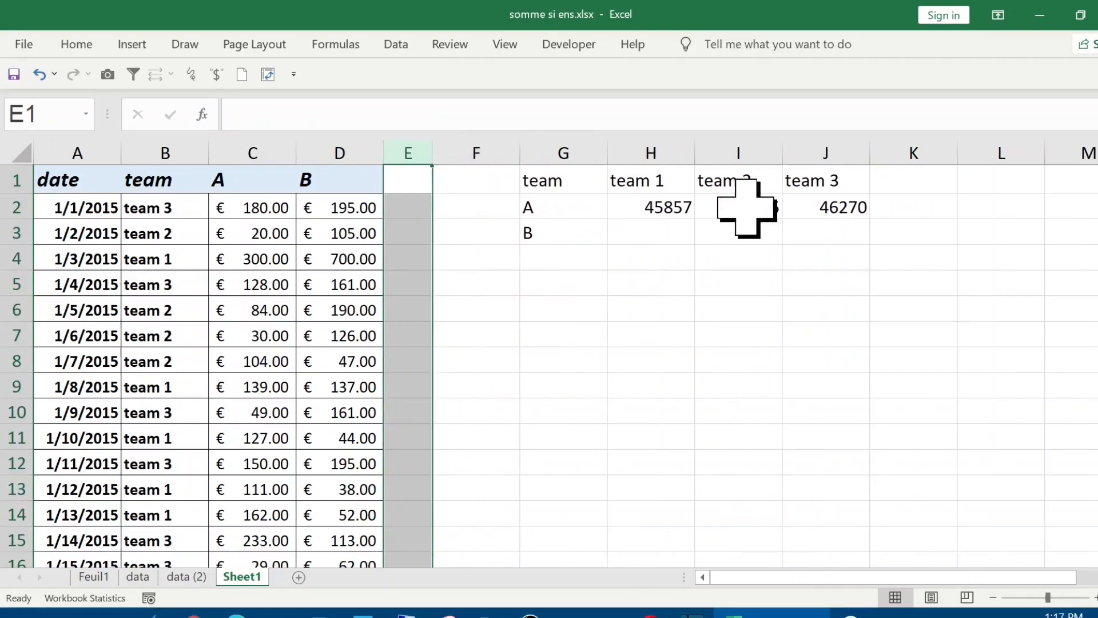
Review the A total formulas of the three teams in H2:J2 and the empty B cells H3:J3 below them
click(650, 206)
click(736, 204)
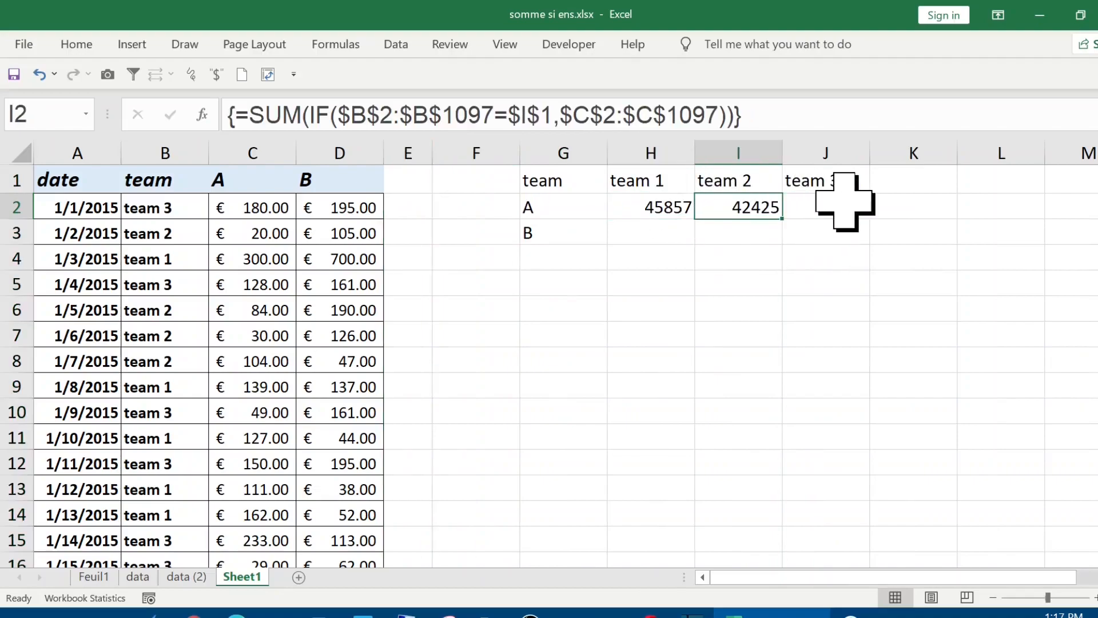
click(846, 209)
click(658, 232)
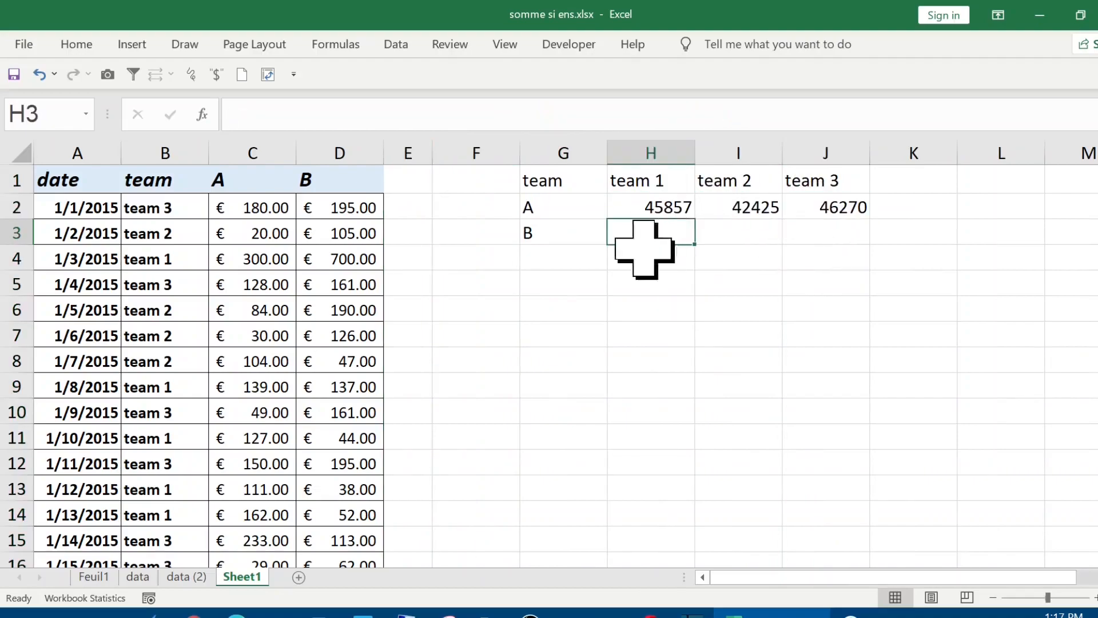
click(562, 235)
click(655, 236)
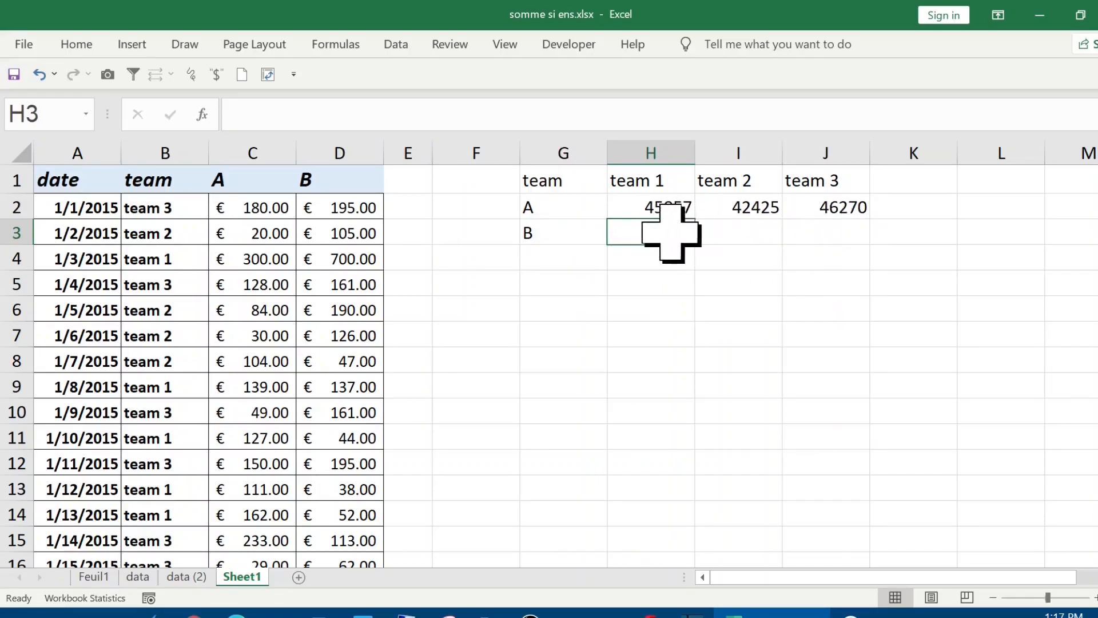
drag(692, 229, 840, 235)
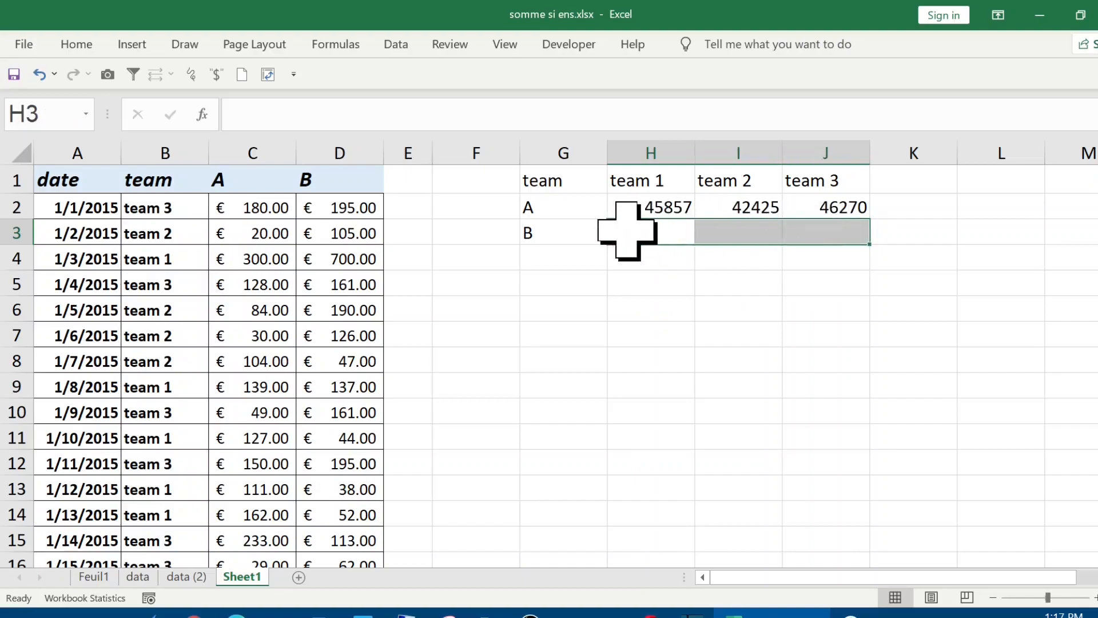
Start a SUM formula with a nested IF function in H3, the B total for team 1
click(652, 235)
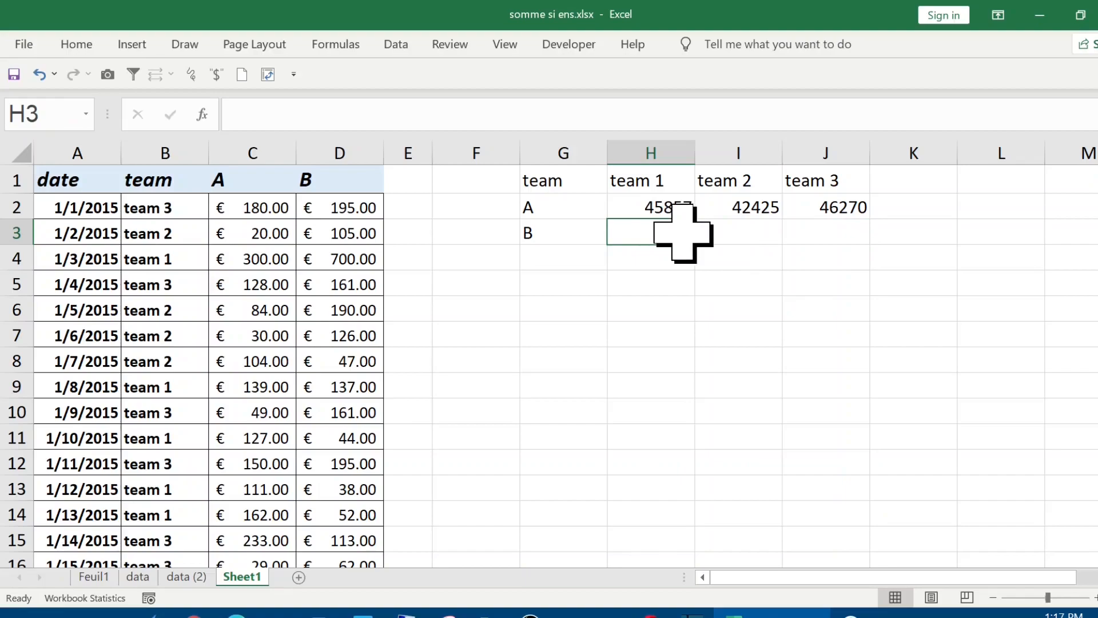
text(=sum)
key(Tab)
text(i)
key(Tab)
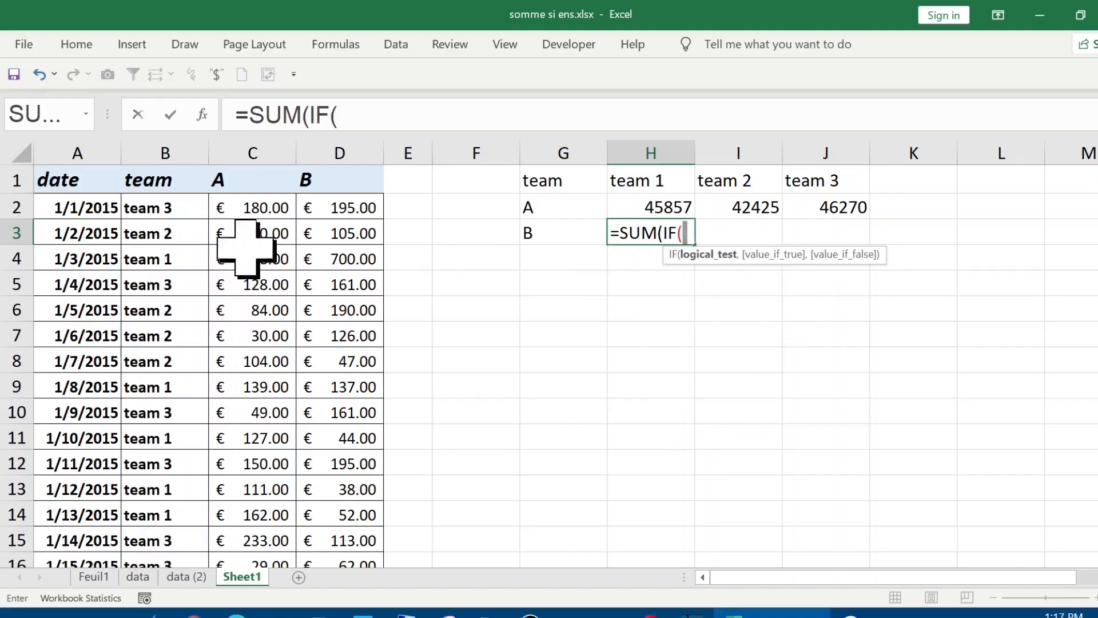
Set the IF logical test in H3 to compare the absolute team range $B$2:$B$1097 with H1
click(152, 208)
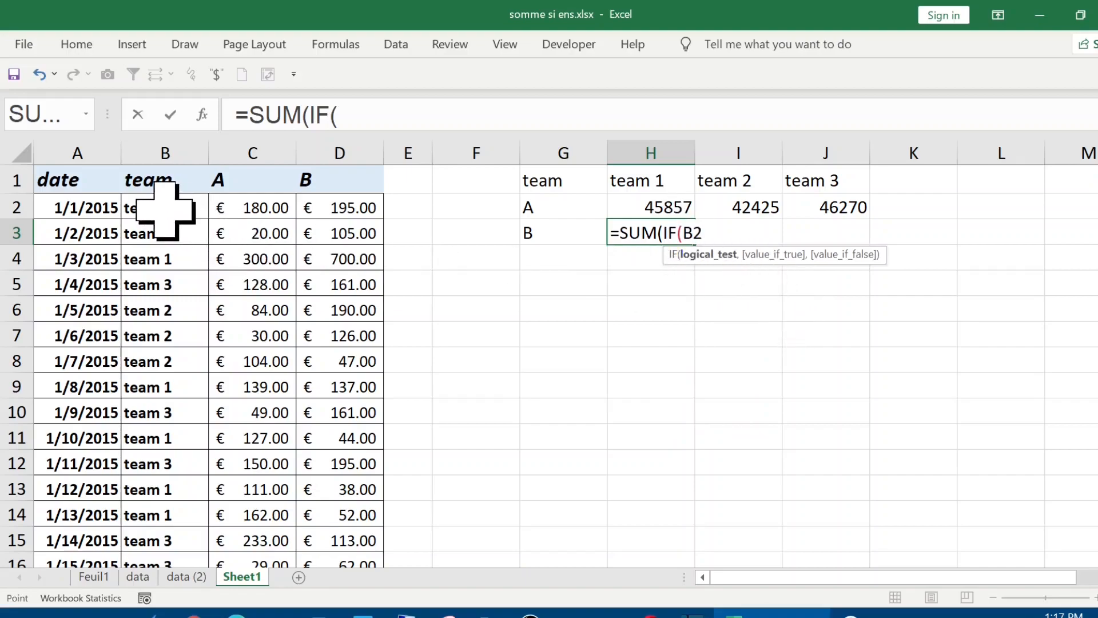
click(155, 152)
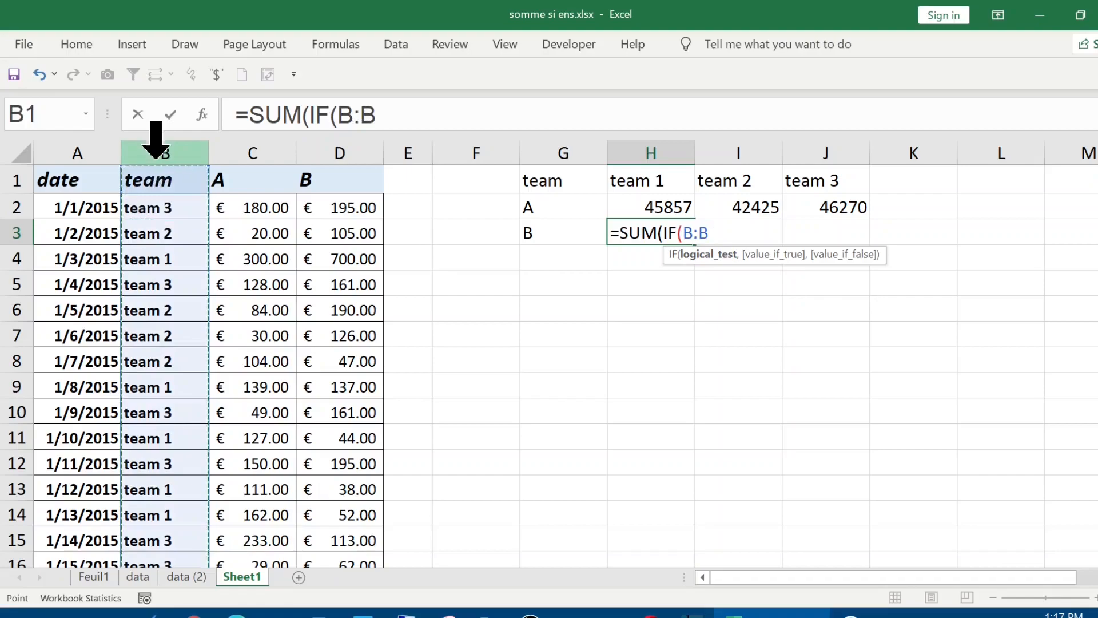
click(153, 204)
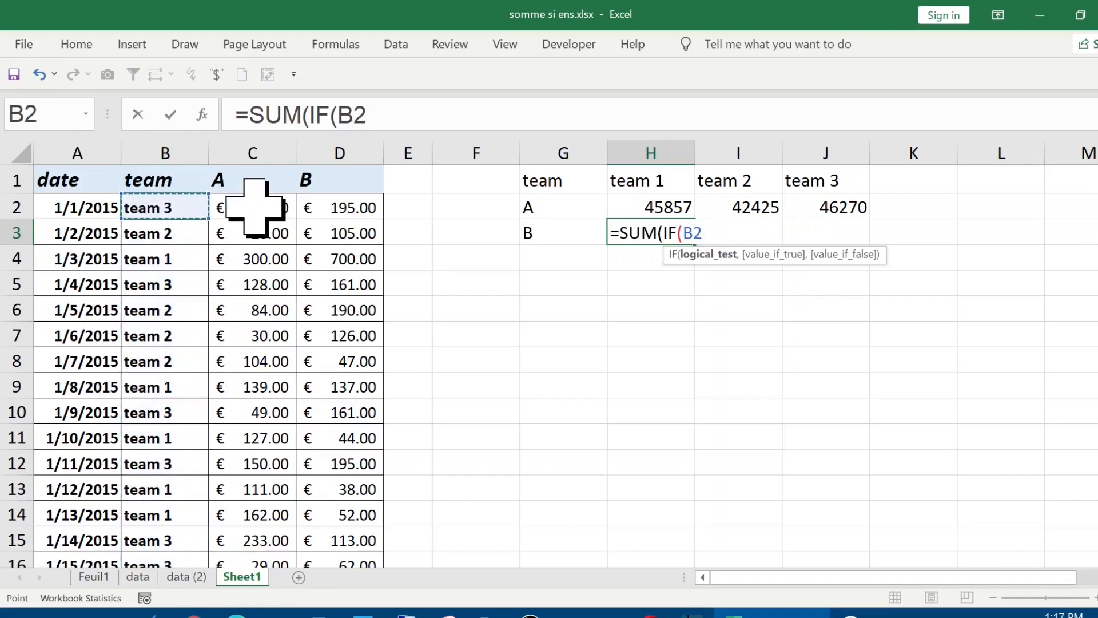
key(ctrl+shift+Down)
key(ctrl+BackSpace)
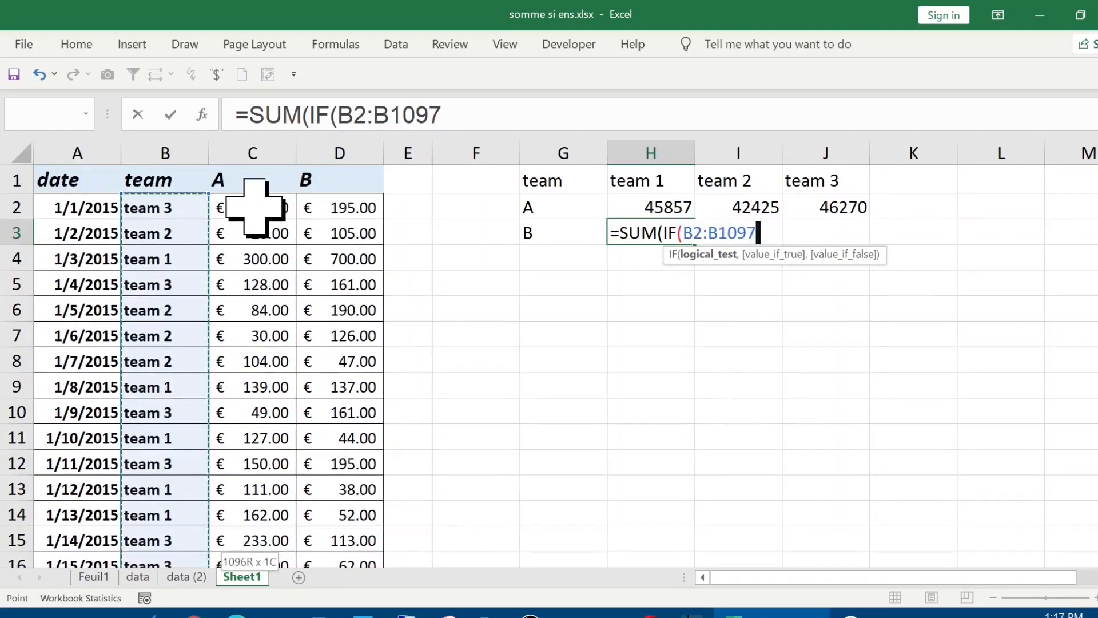
key(F4)
text(=)
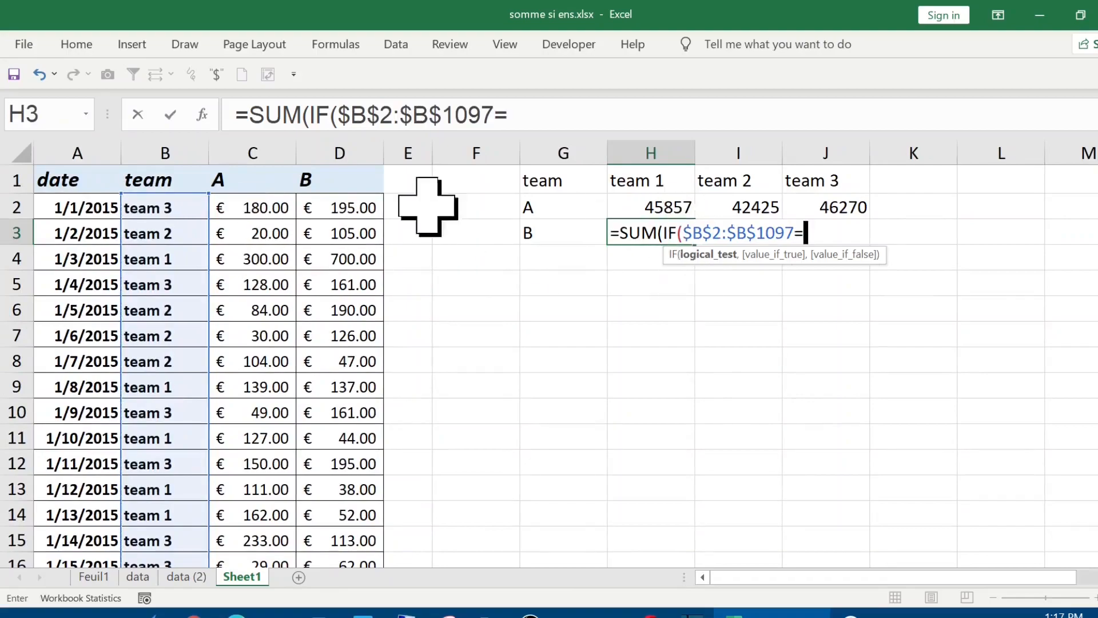
click(658, 175)
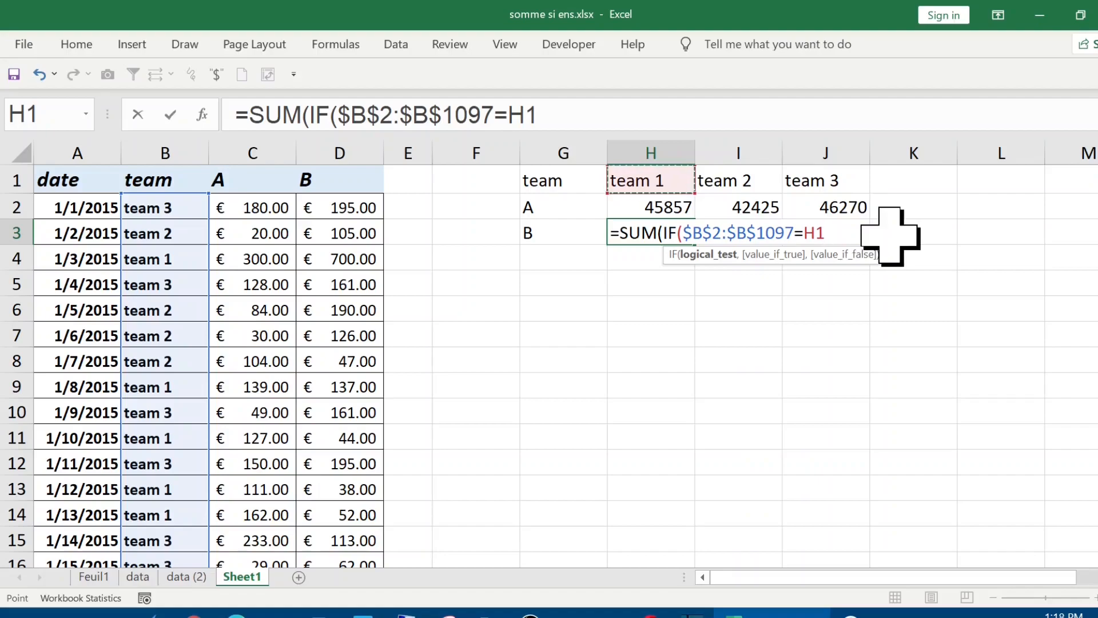
text(,)
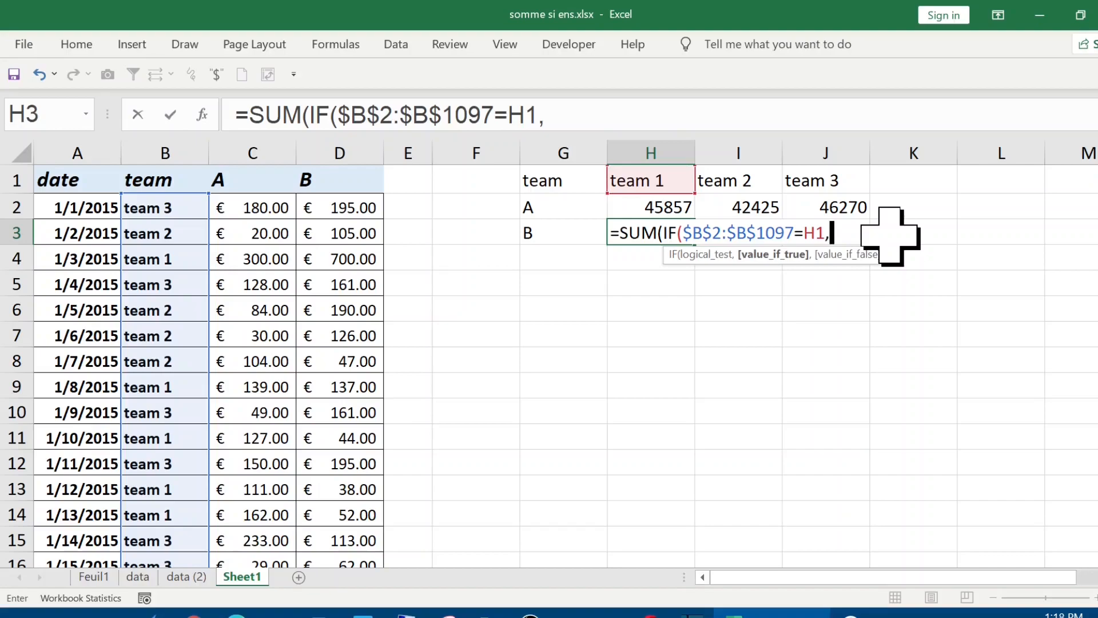
Use the absolute B amounts $D$2:$D$1097 as the value if true and close the IF parenthesis
click(341, 213)
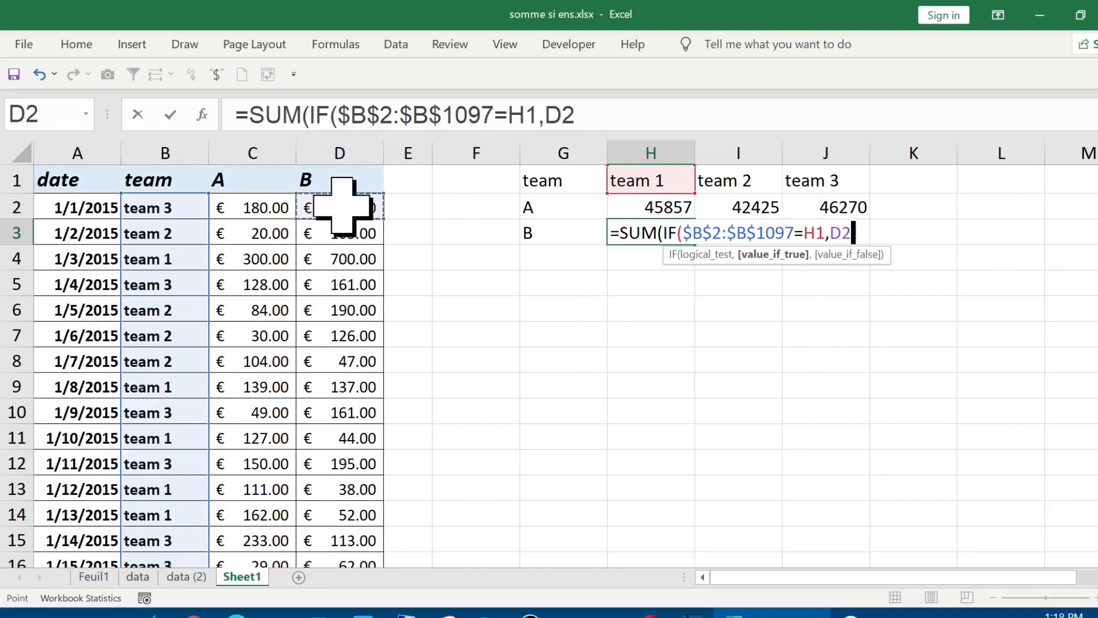
key(ctrl+shift+Down)
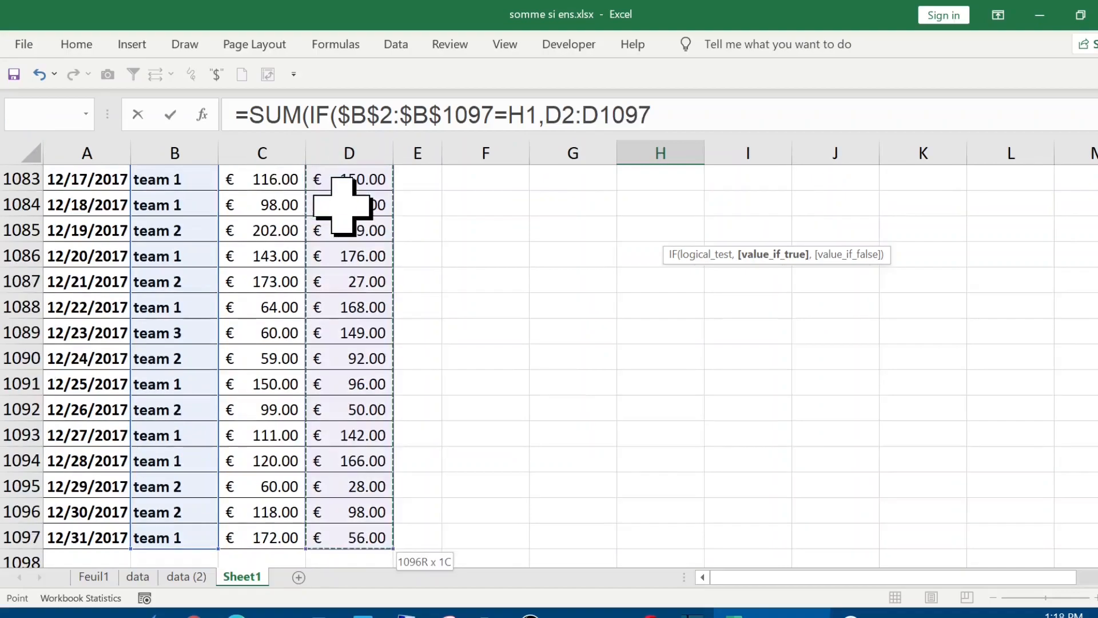
key(ctrl+BackSpace)
key(F4)
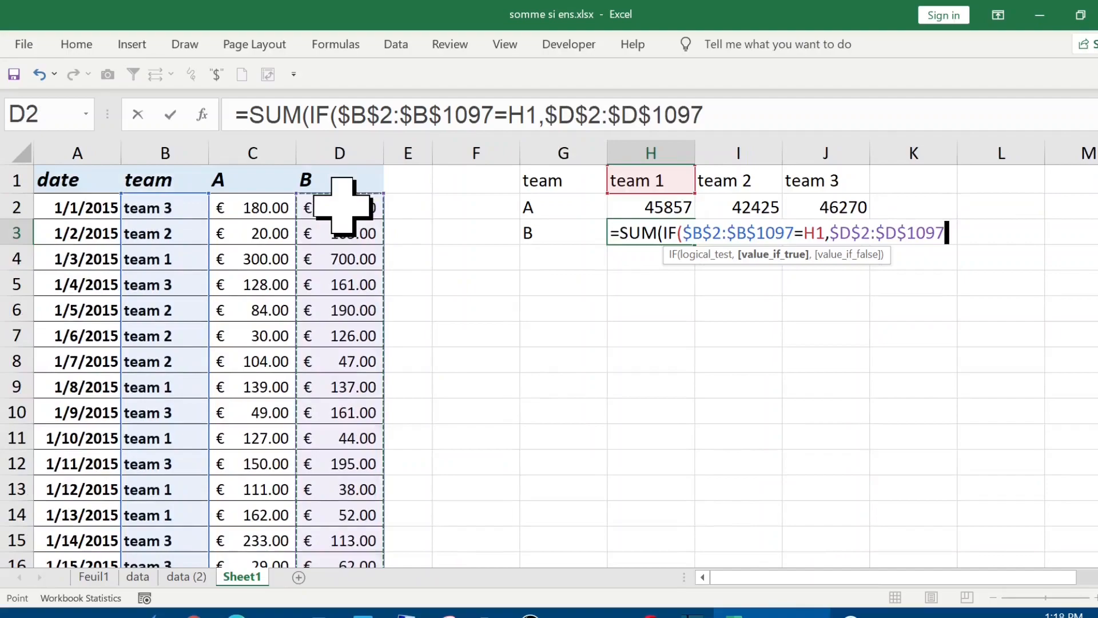
text())
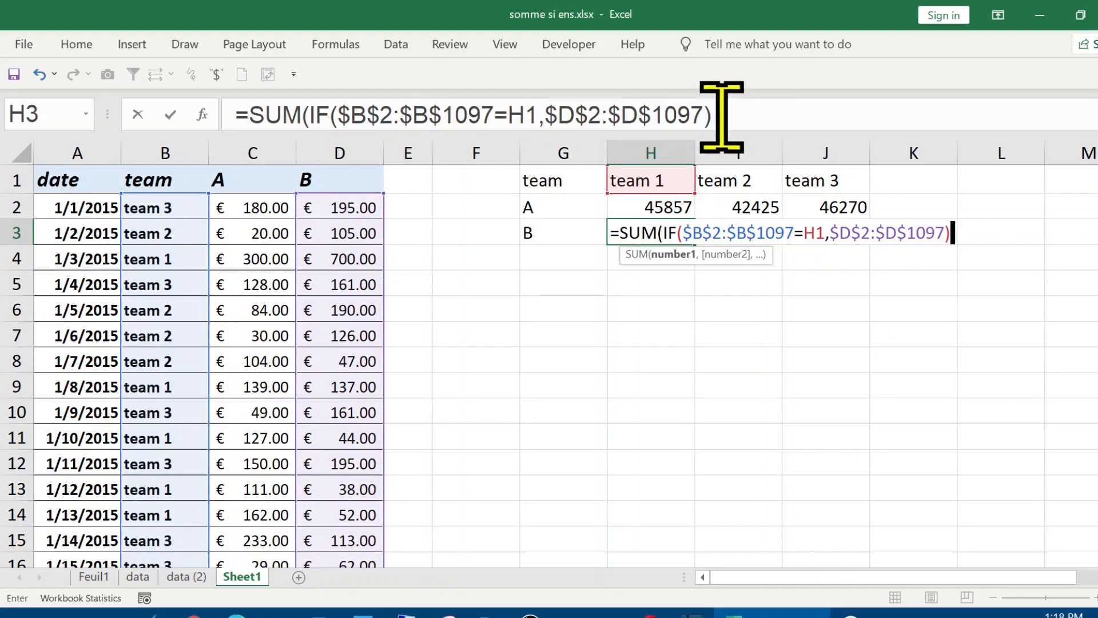
click(326, 114)
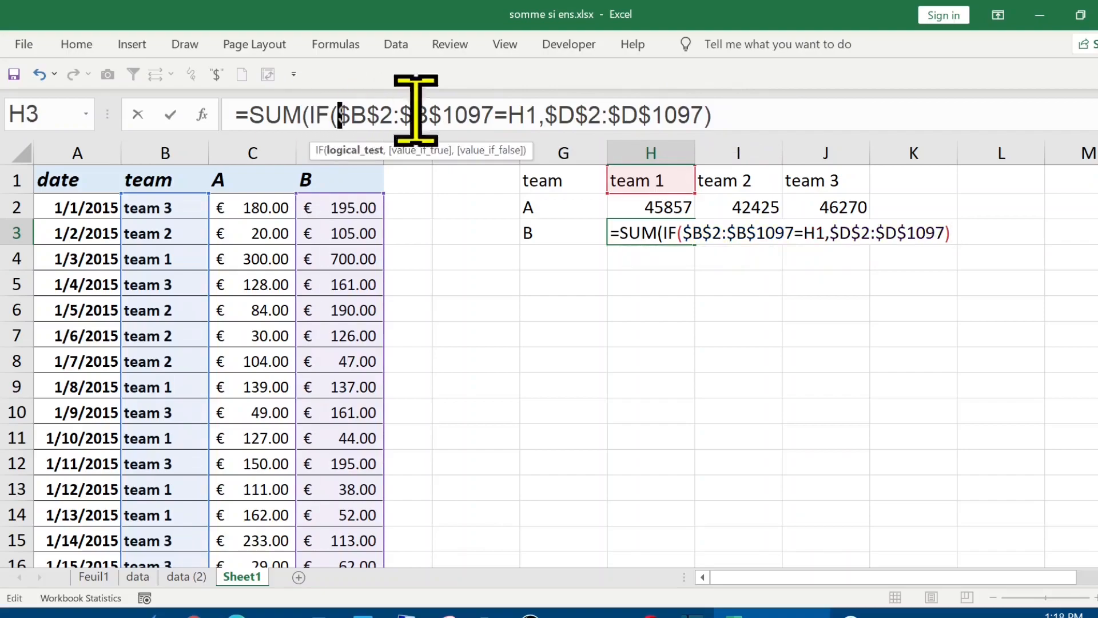
Close the SUM parenthesis in H3 and enter the B total for team 1 as an array formula
click(760, 114)
click(301, 115)
click(758, 118)
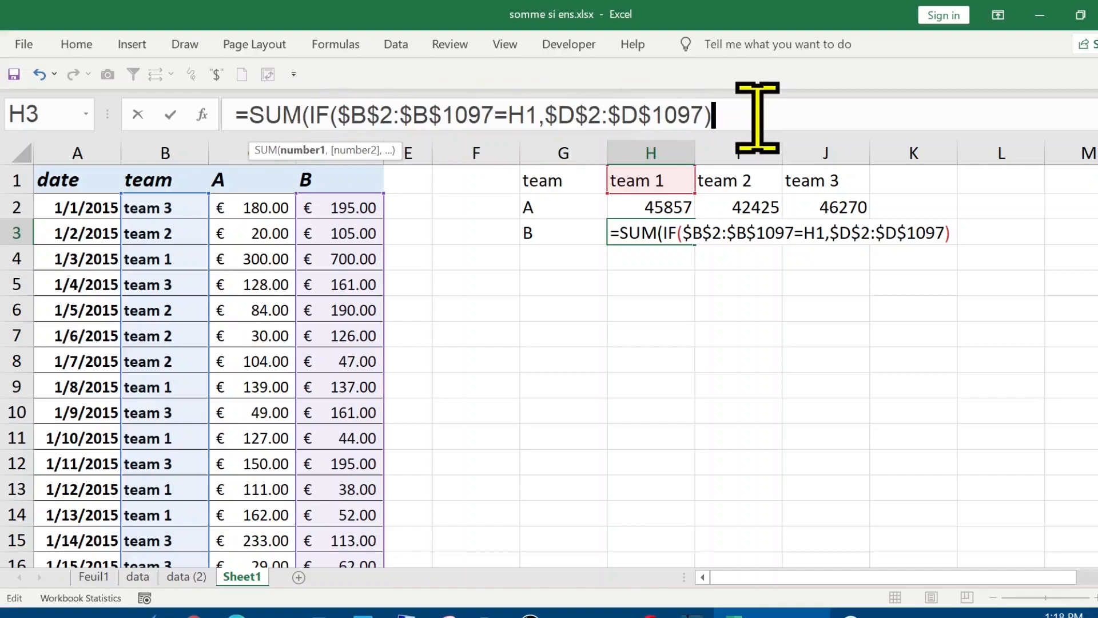
text())
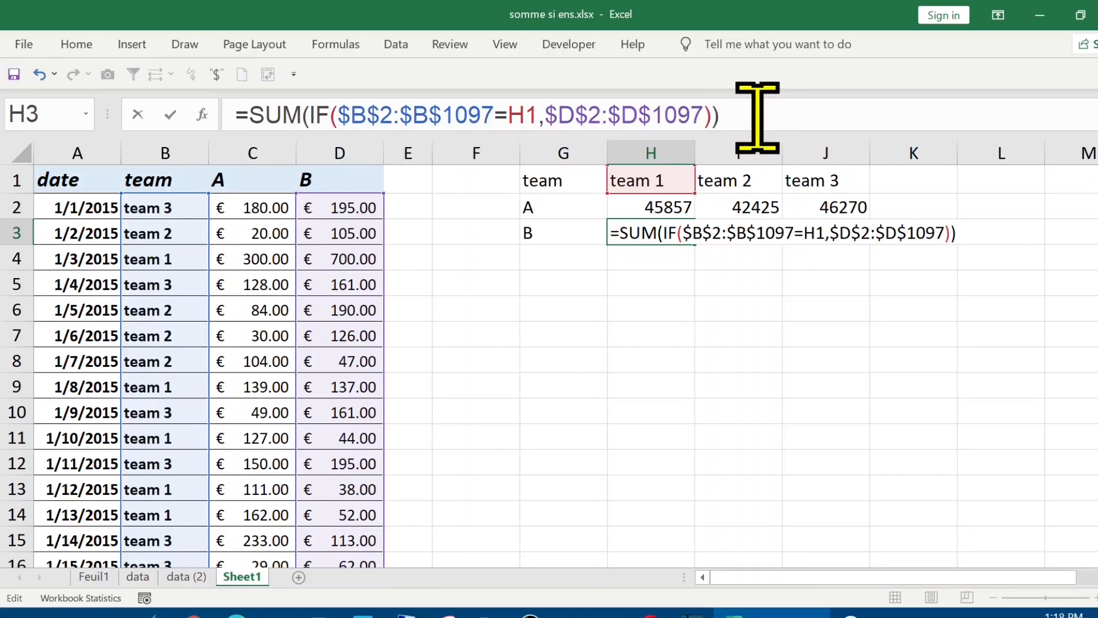
key(ctrl+shift+Return)
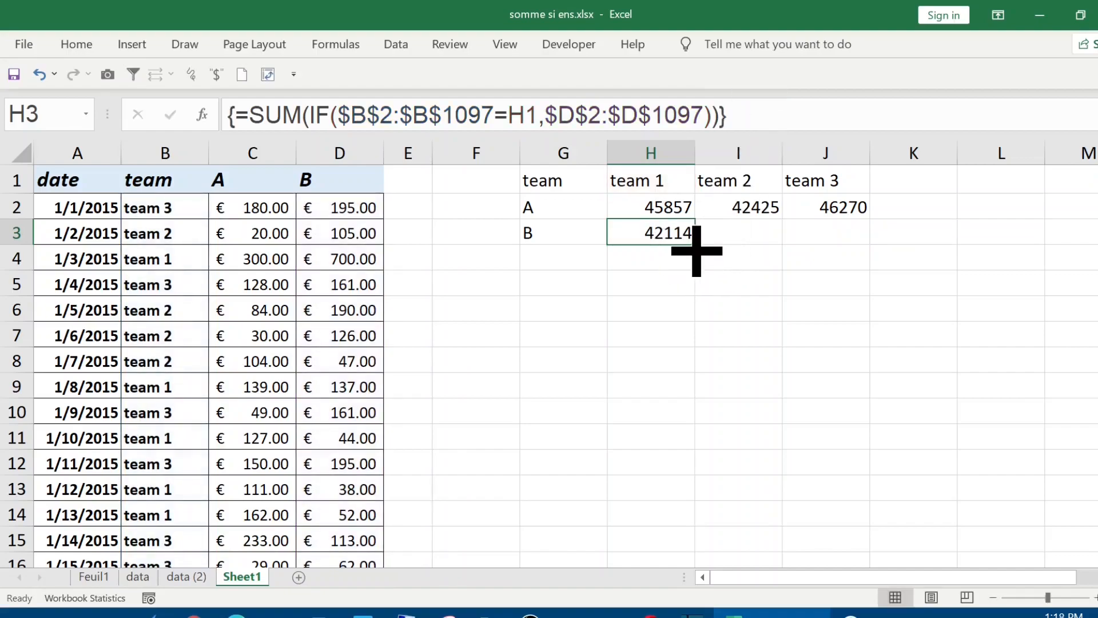
Fill the H3 array formula across to J3 for teams 2 and 3 and check the copied formulas
drag(697, 250, 847, 249)
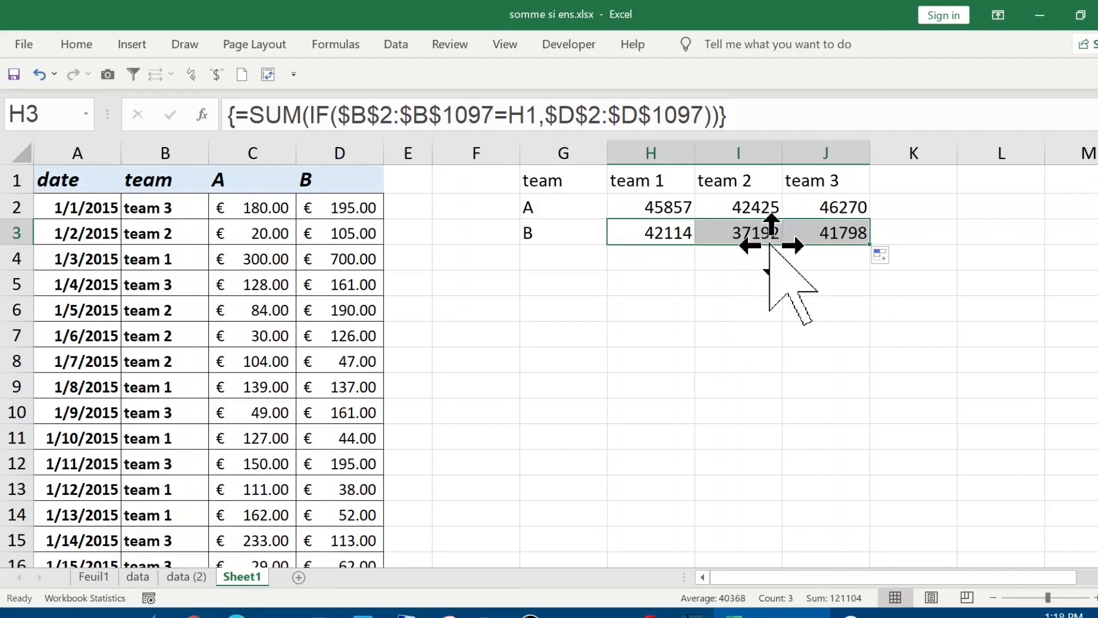
key(Right)
key(Right)
click(680, 229)
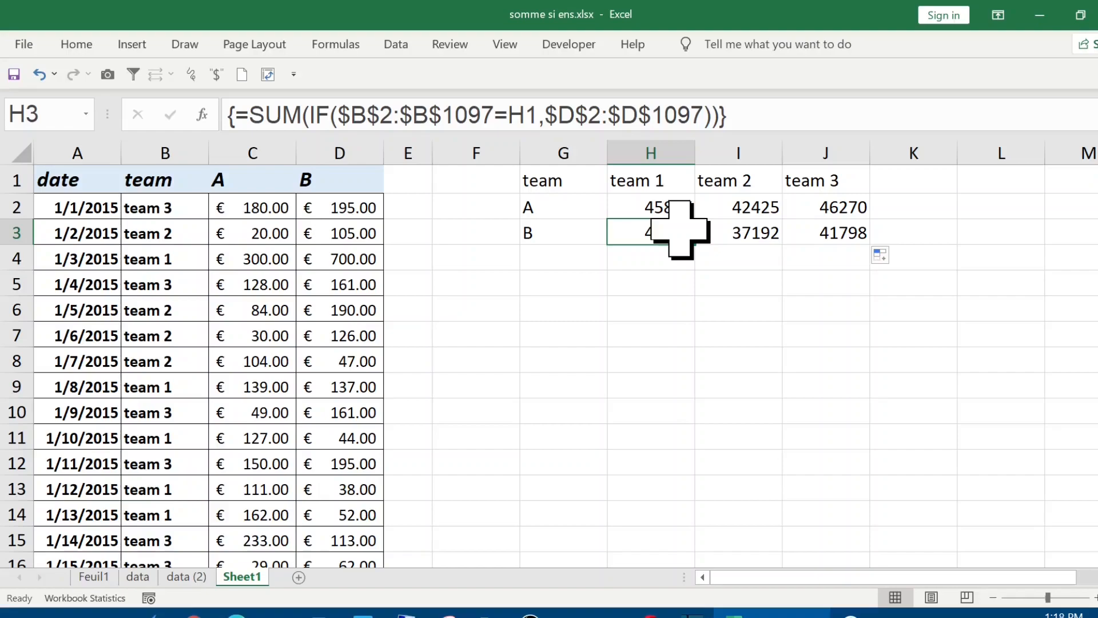
Review the team entries in column B and the A total array formula in H2
click(155, 213)
click(160, 309)
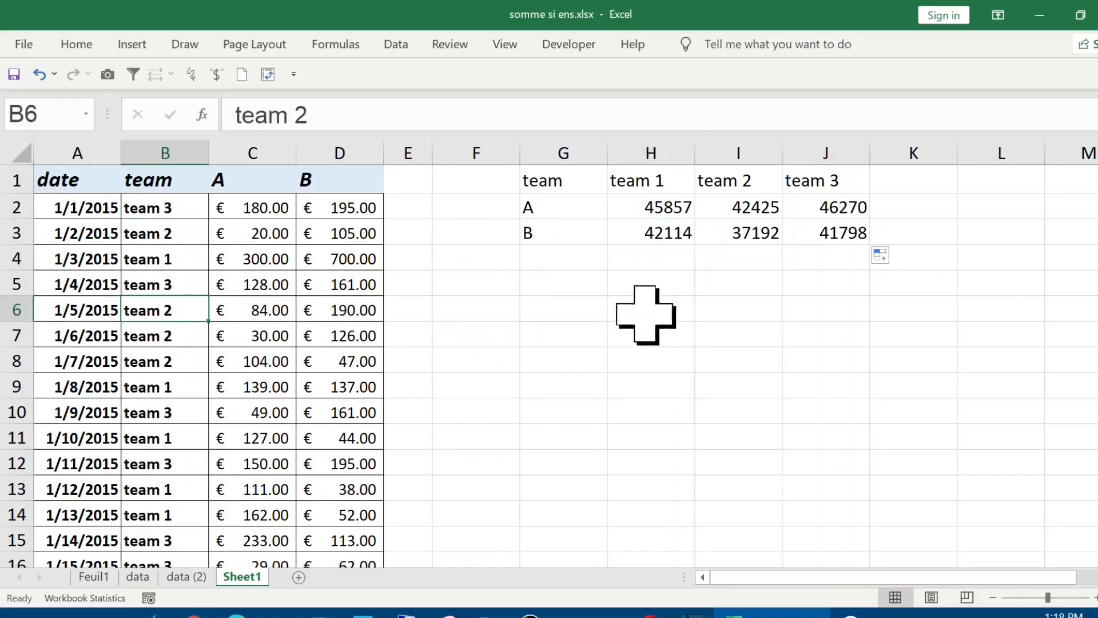
click(651, 208)
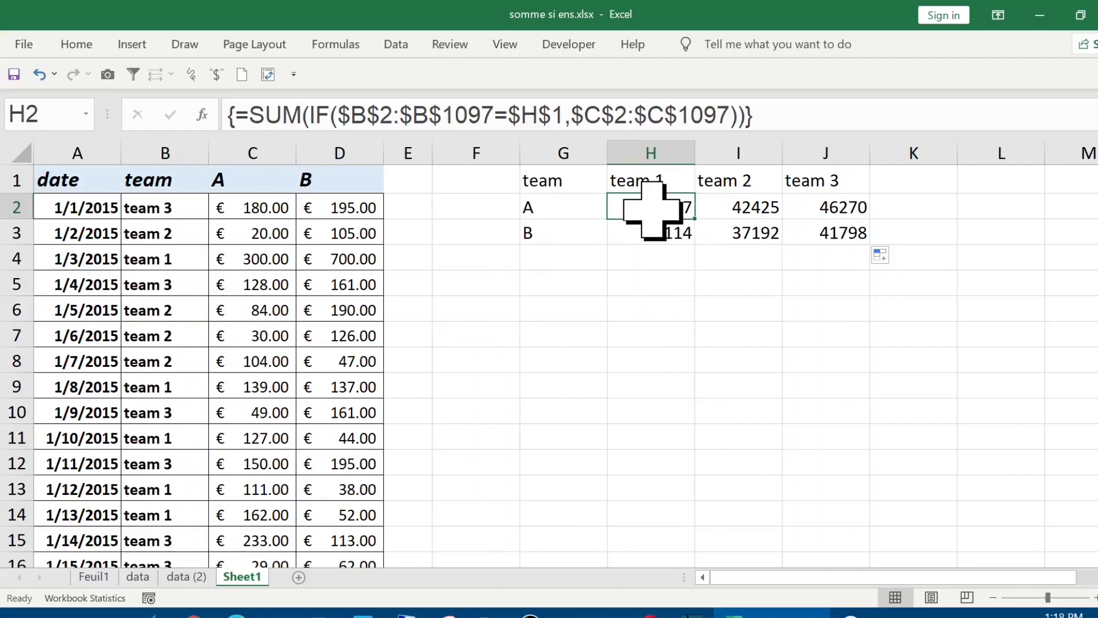
click(651, 284)
Hide the source data columns A to D and display the sheet's formulas instead of their results
drag(341, 152, 77, 153)
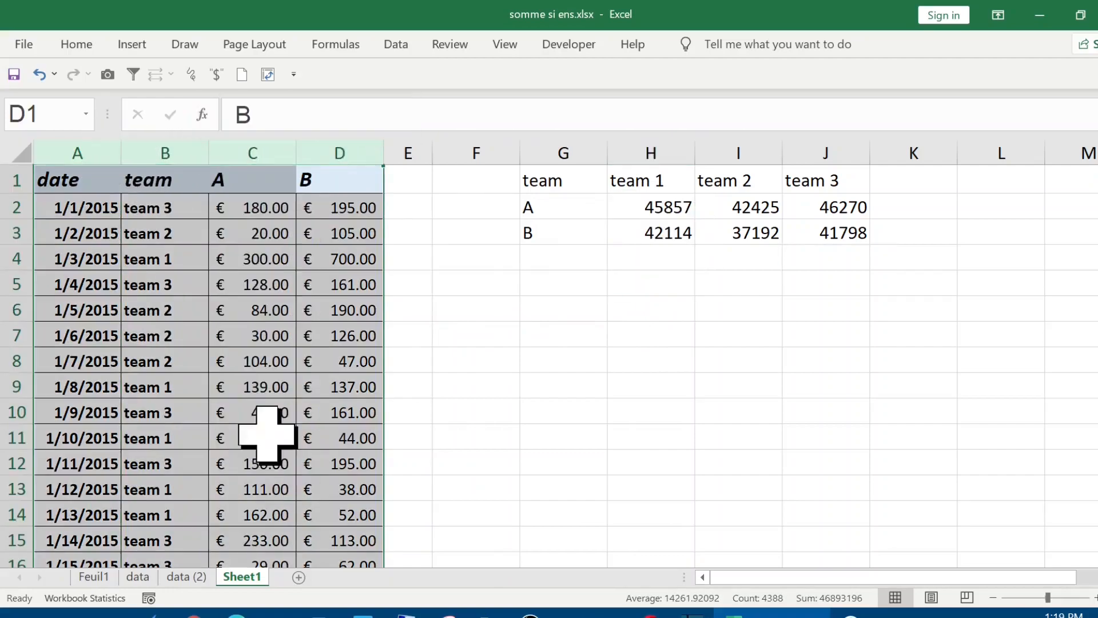
key(ctrl+0)
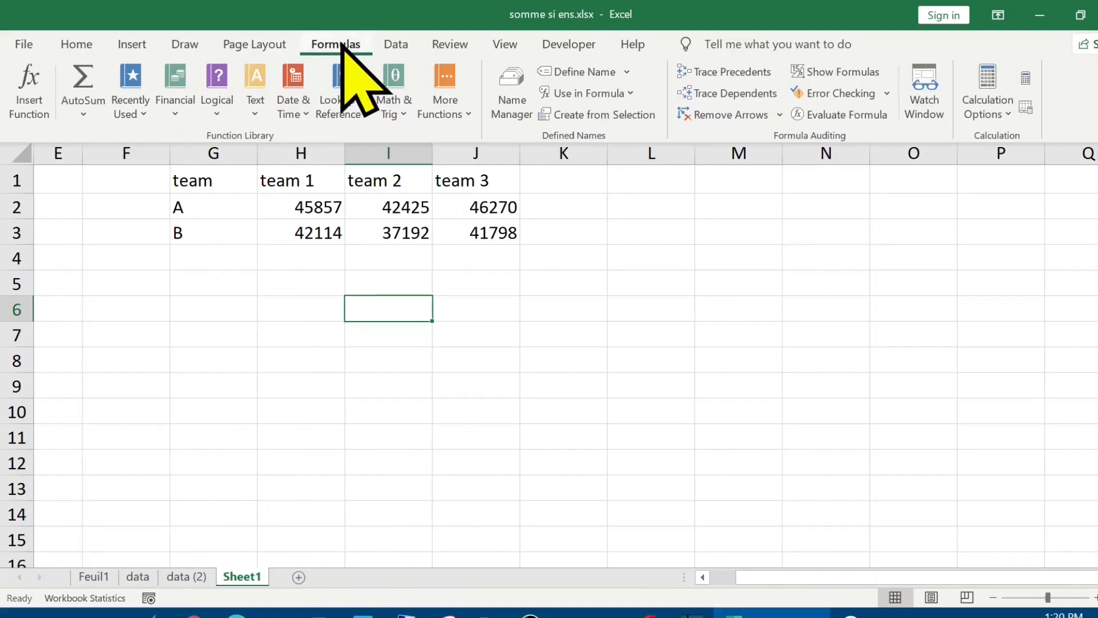
click(863, 73)
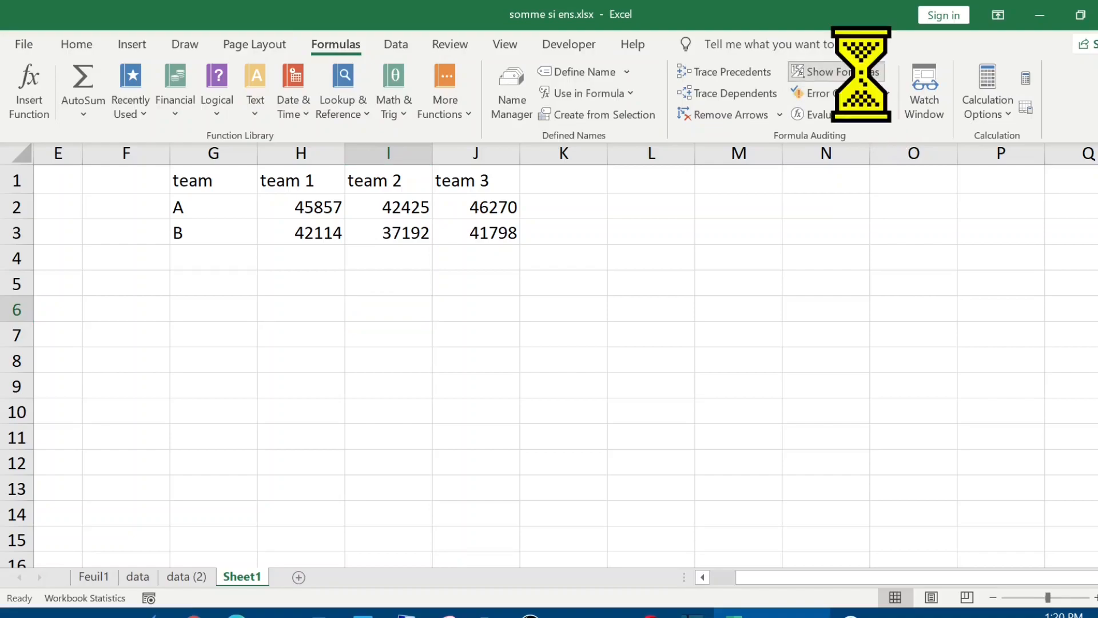
key(ctrl+F1)
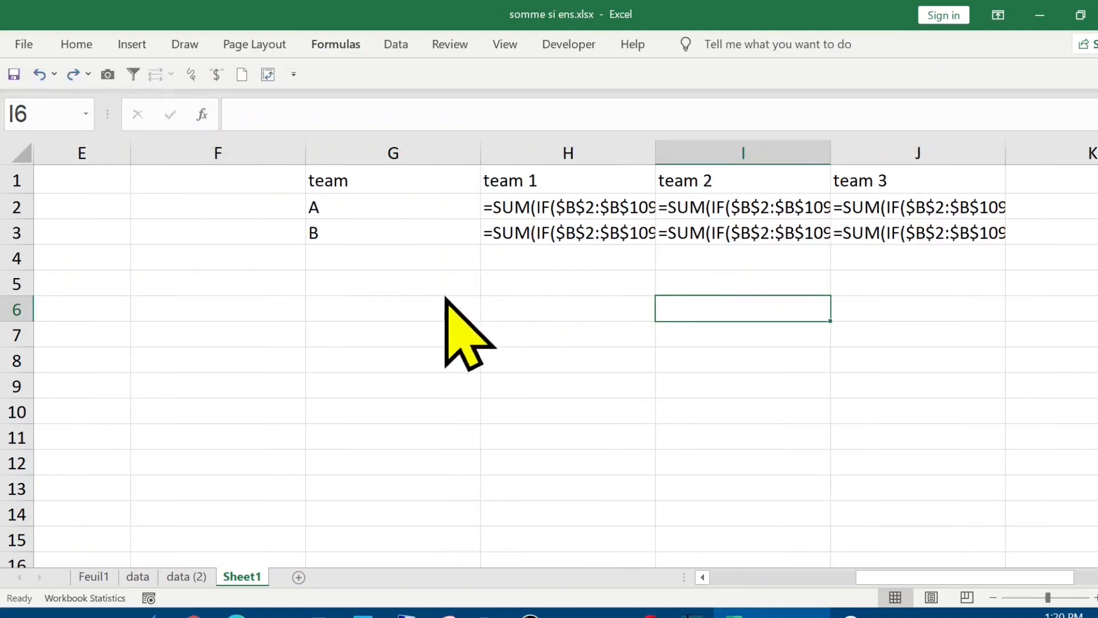
Narrow columns E to G and widen columns H to J to fit the full text of the team formulas
click(452, 316)
click(238, 152)
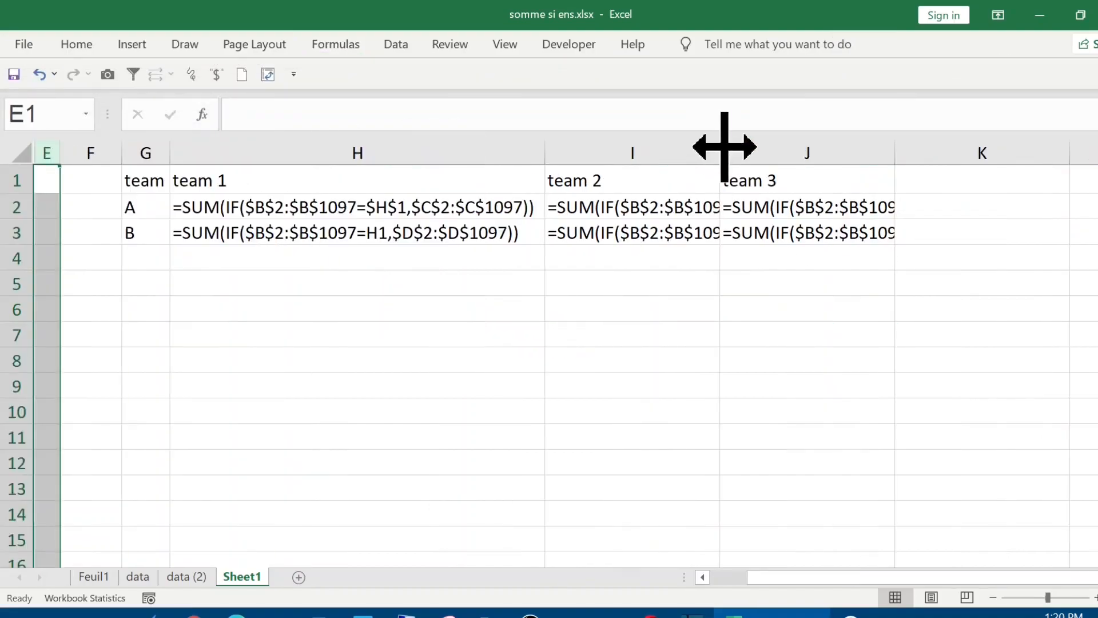
double_click(724, 147)
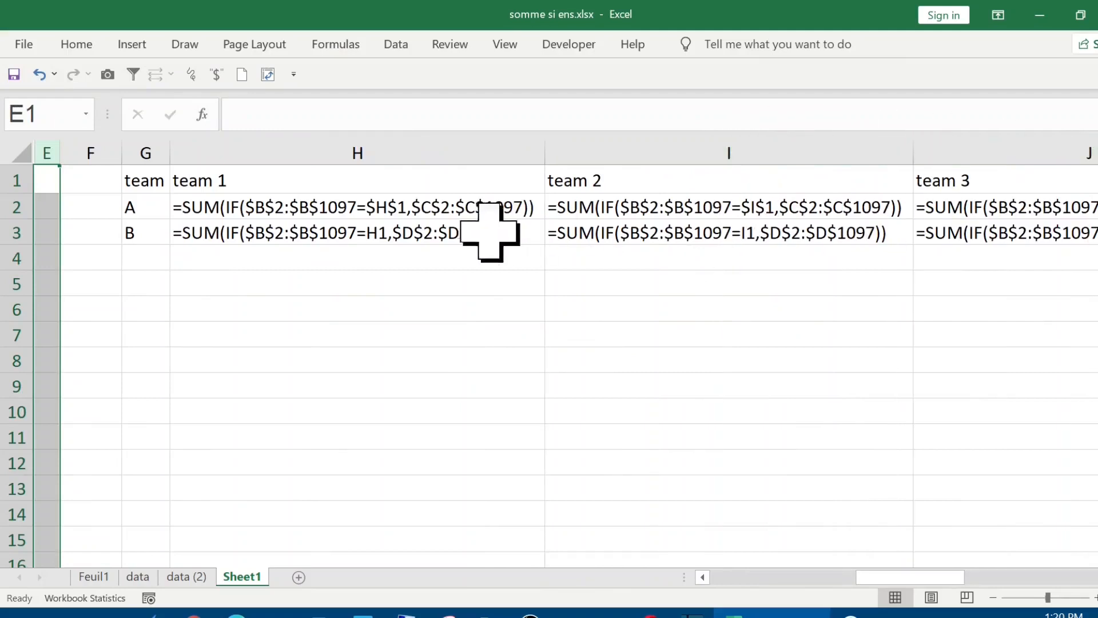